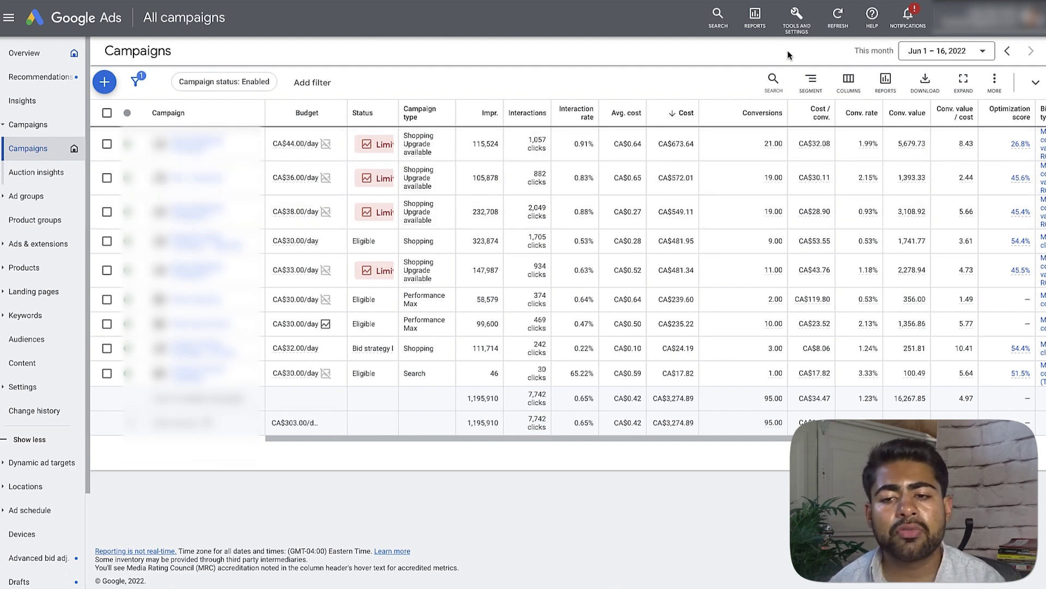
# Step: View the campaigns' performance for all time and return the date range to this month
pyautogui.click(921, 54)
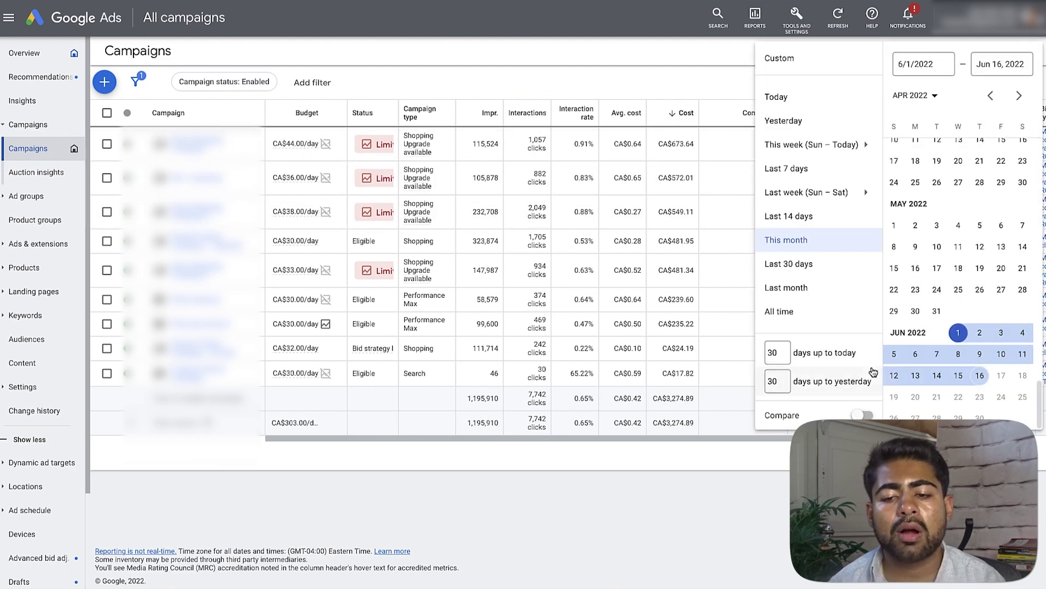
pyautogui.click(820, 315)
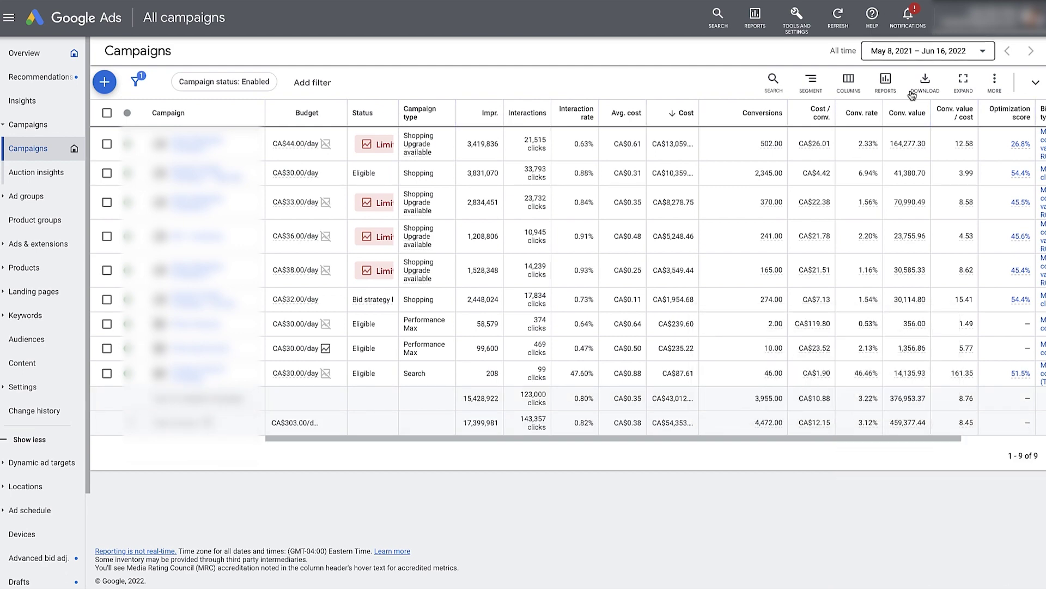
pyautogui.click(927, 51)
pyautogui.click(783, 237)
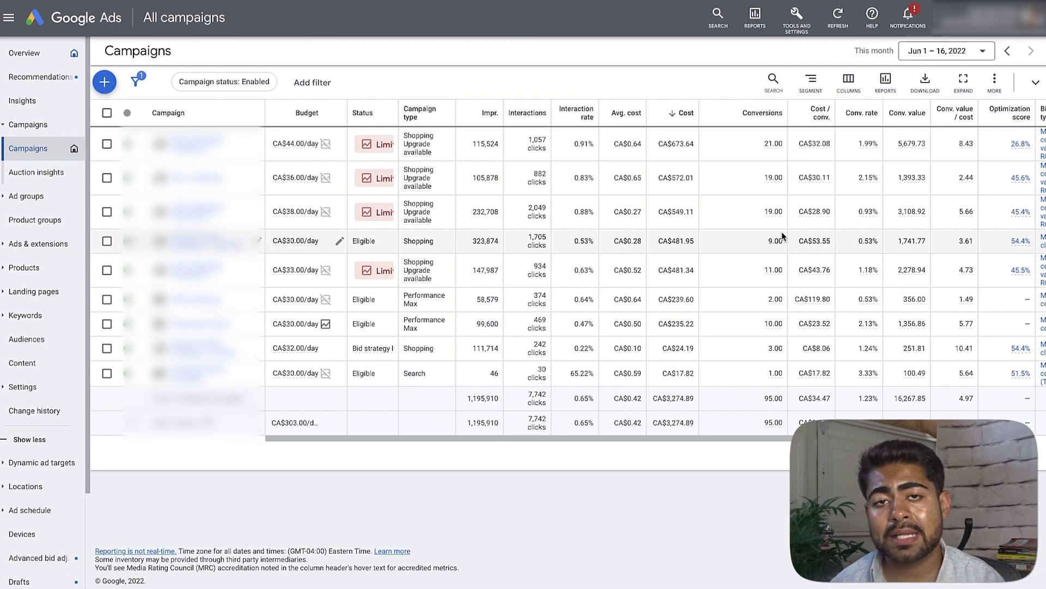
pyautogui.rightClick(783, 237)
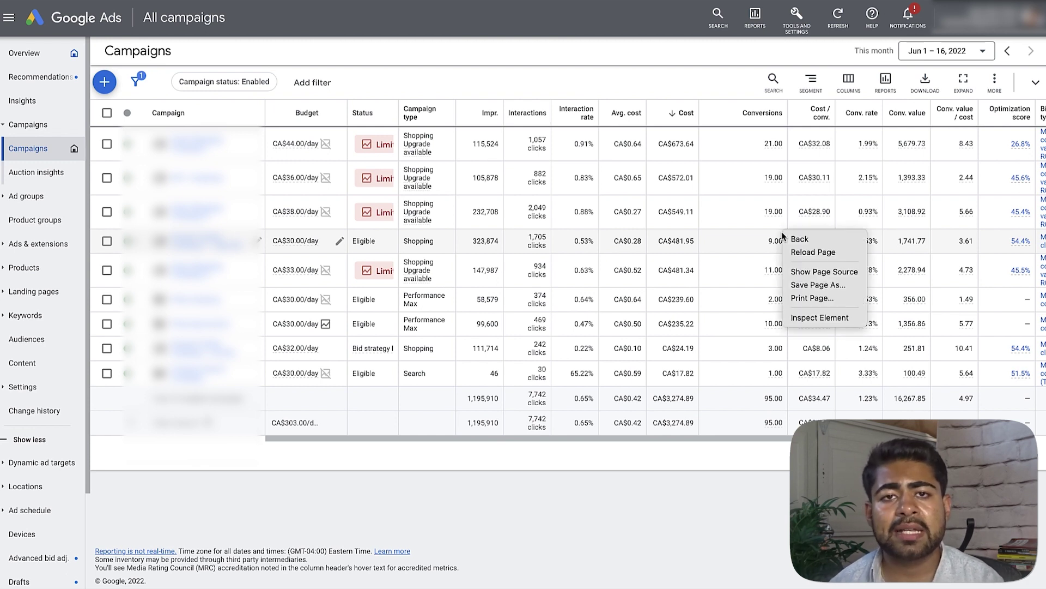
pyautogui.click(603, 451)
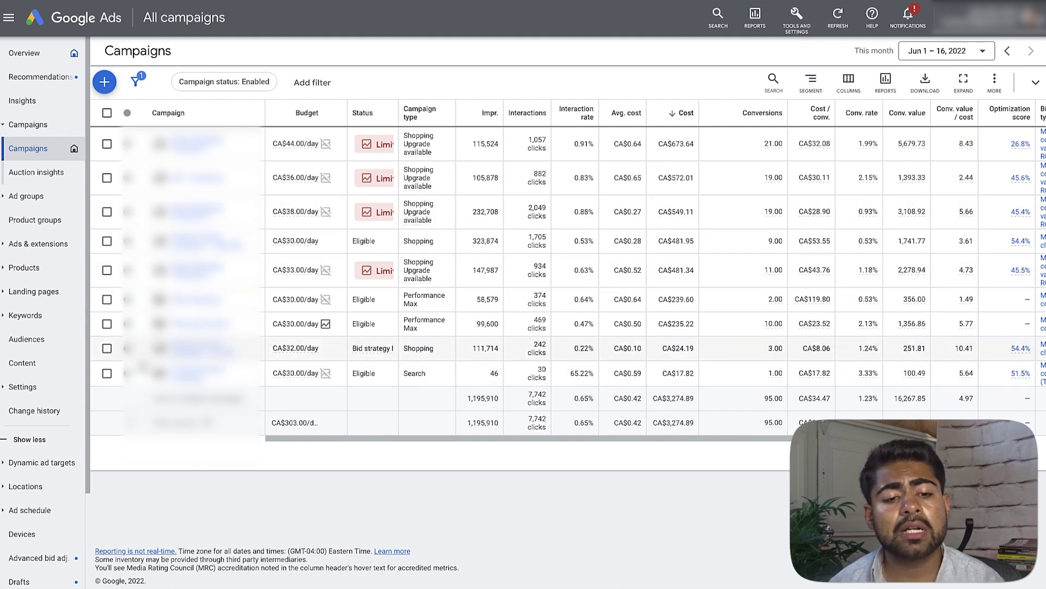
# Step: Select the two Performance Max campaigns and compare their campaign type with the first Shopping campaign's
pyautogui.click(107, 299)
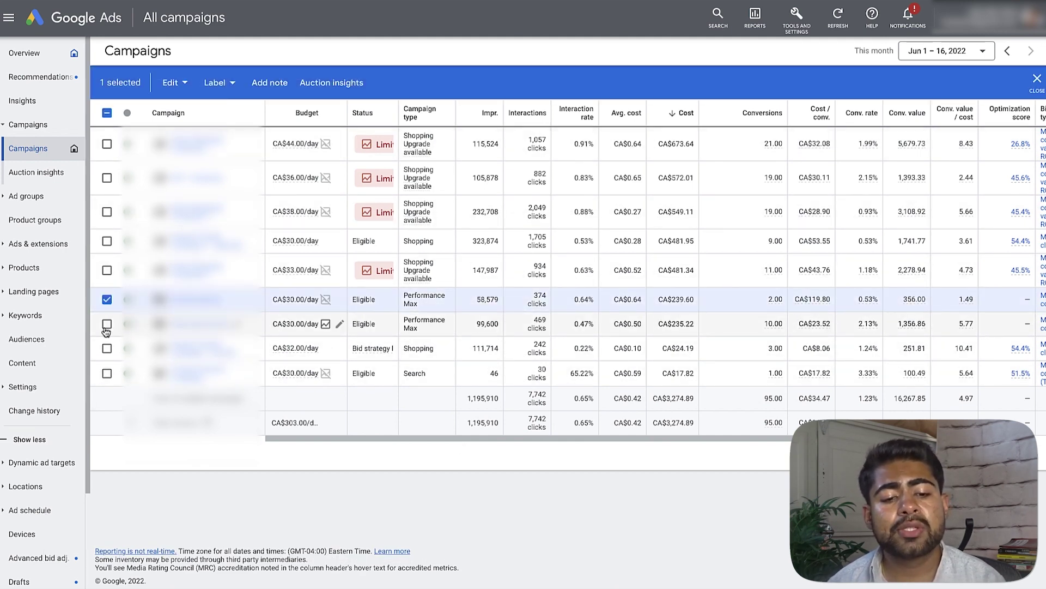
pyautogui.click(107, 324)
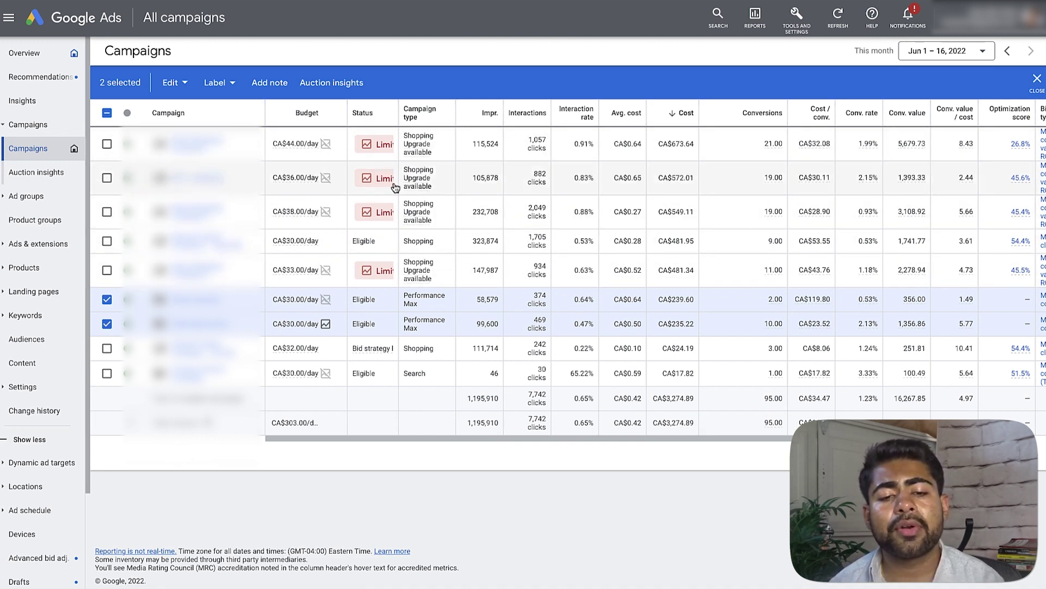
pyautogui.tripleClick(418, 136)
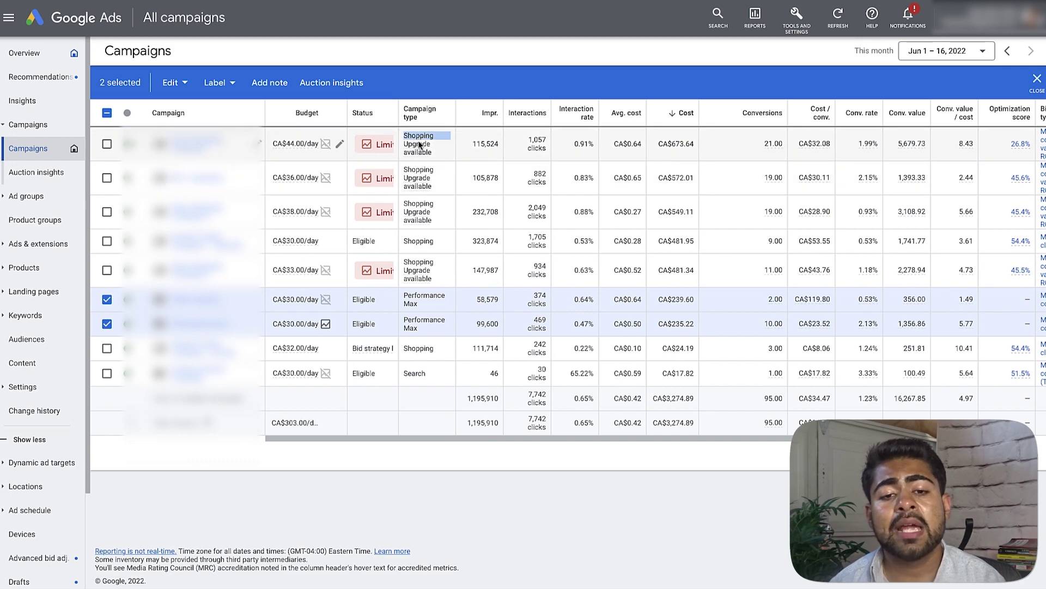
pyautogui.moveTo(419, 145)
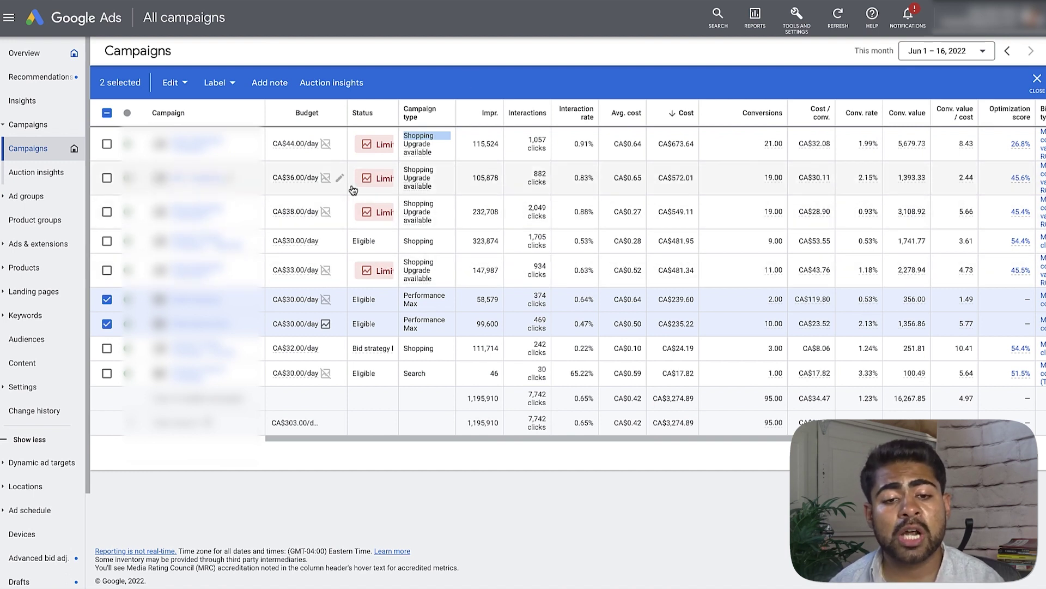
# Step: Compare the CA$36.00/day Shopping campaign with the Performance Max campaigns by temporarily selecting it and checking the conversion and bid strategy columns
pyautogui.click(106, 178)
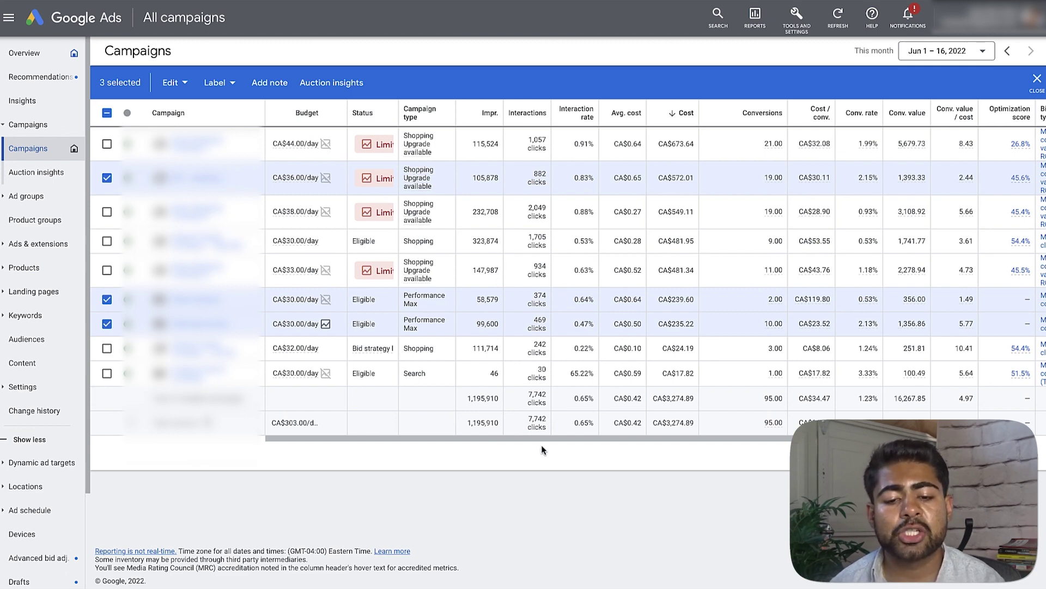
pyautogui.hscroll(3, 542, 444)
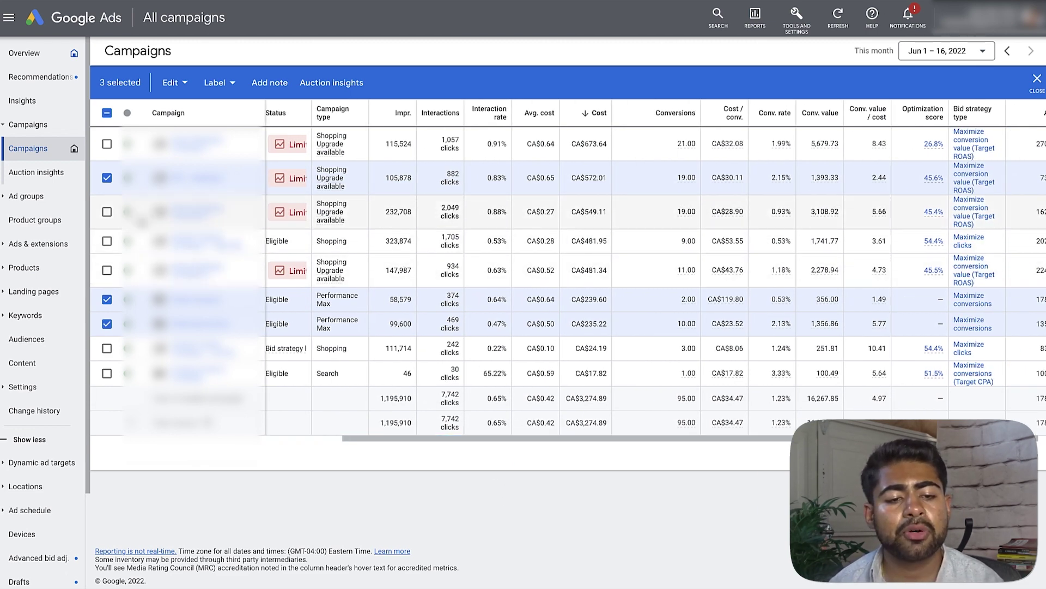
pyautogui.click(107, 177)
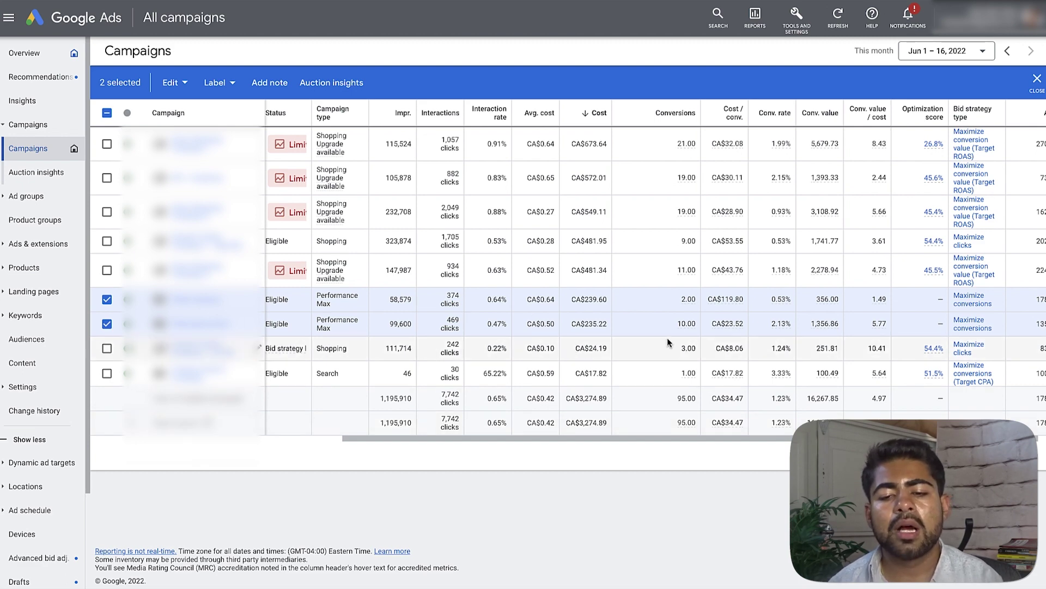
pyautogui.moveTo(683, 329)
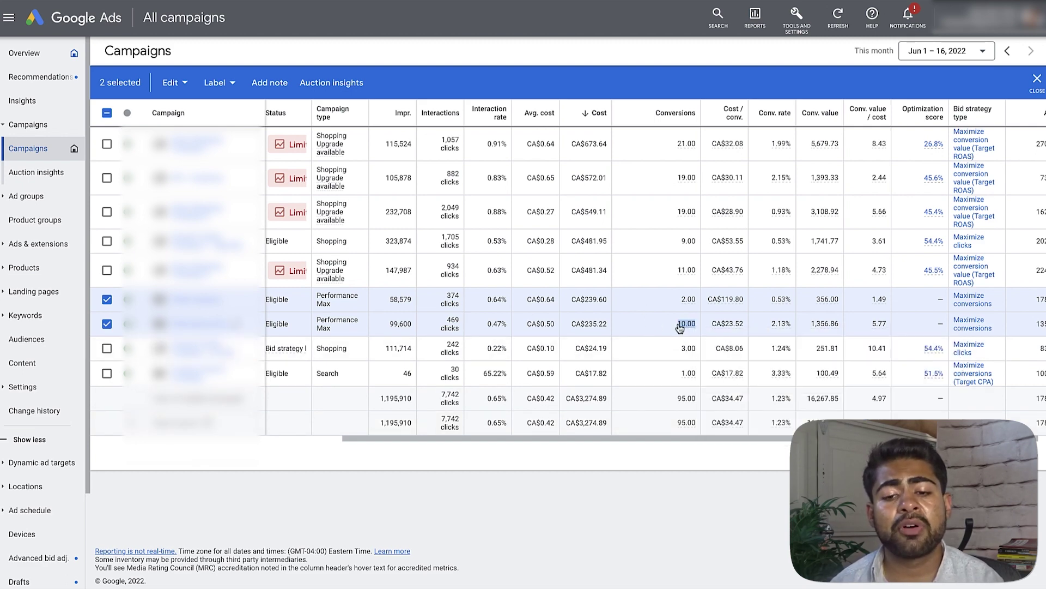
# Step: Keep only the PMax-Sports/Gym campaign selected, open it and review its overview of conversions and cost
pyautogui.click(108, 300)
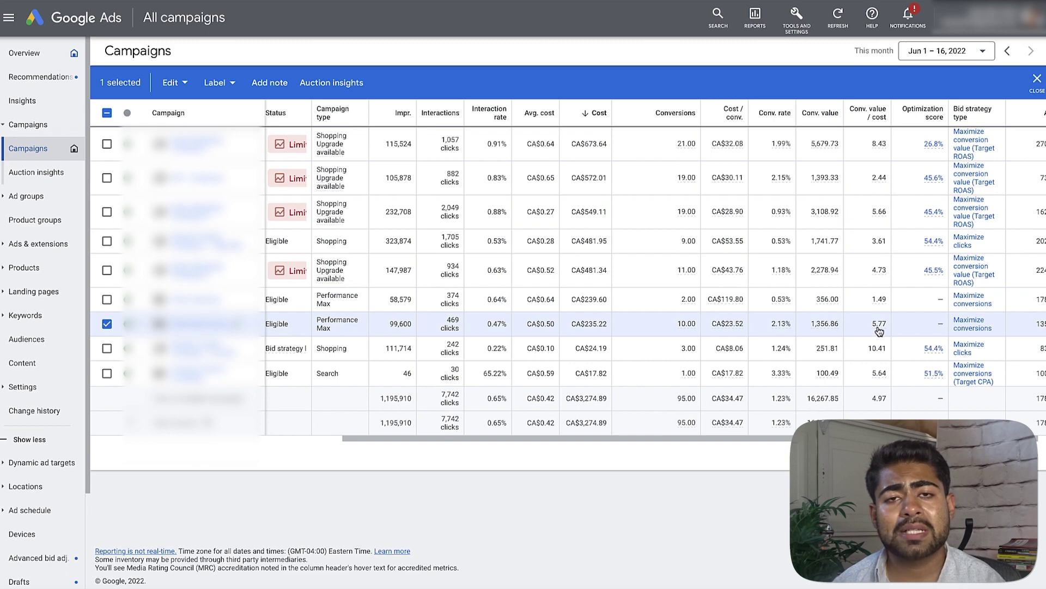
pyautogui.moveTo(880, 330)
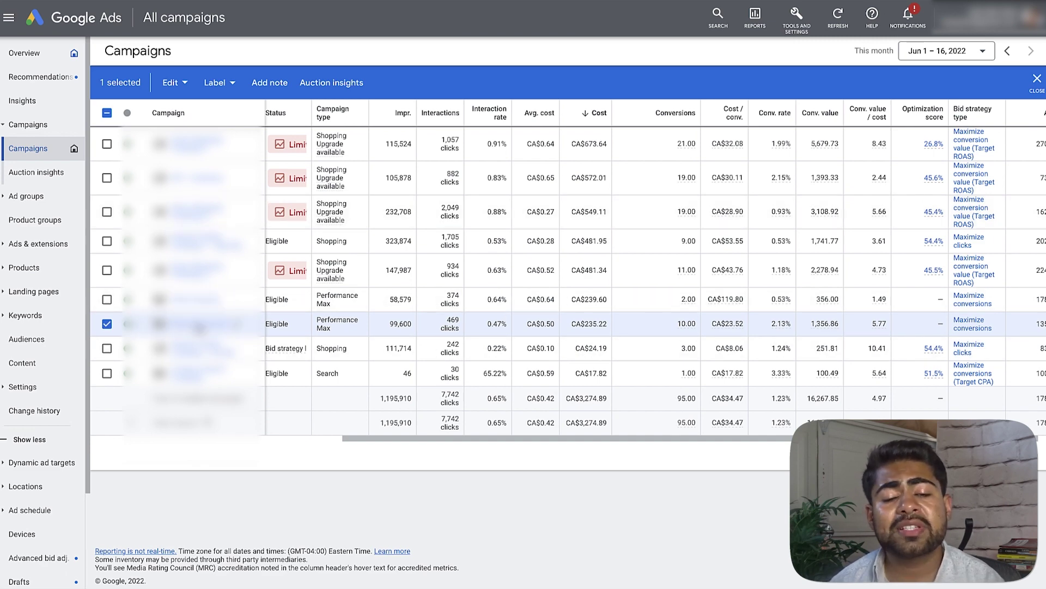
pyautogui.click(199, 326)
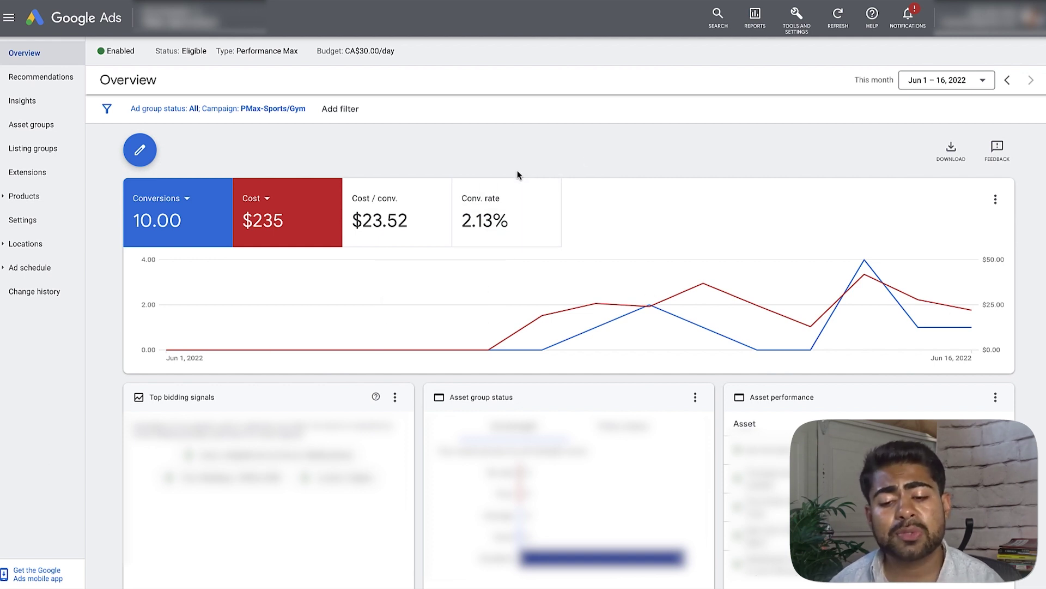
pyautogui.scroll(-2, 539, 161)
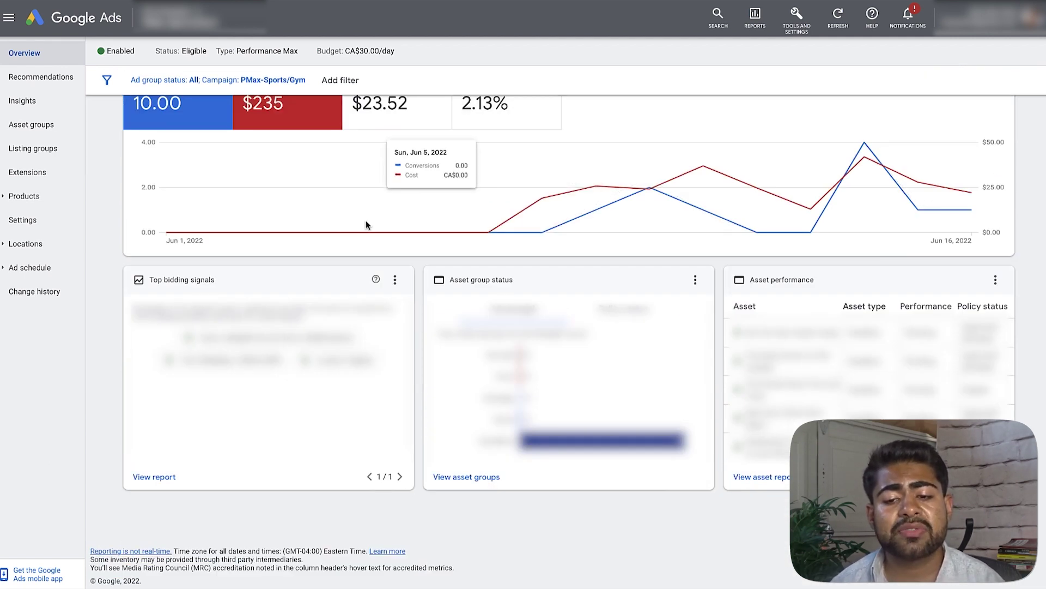
pyautogui.scroll(2, 366, 222)
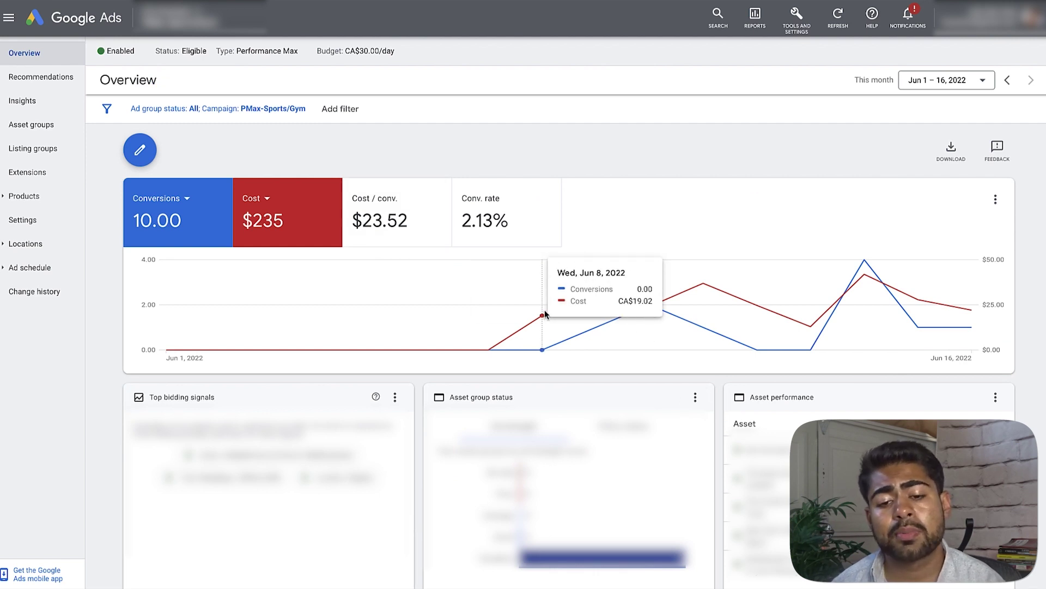
pyautogui.scroll(-1, 545, 314)
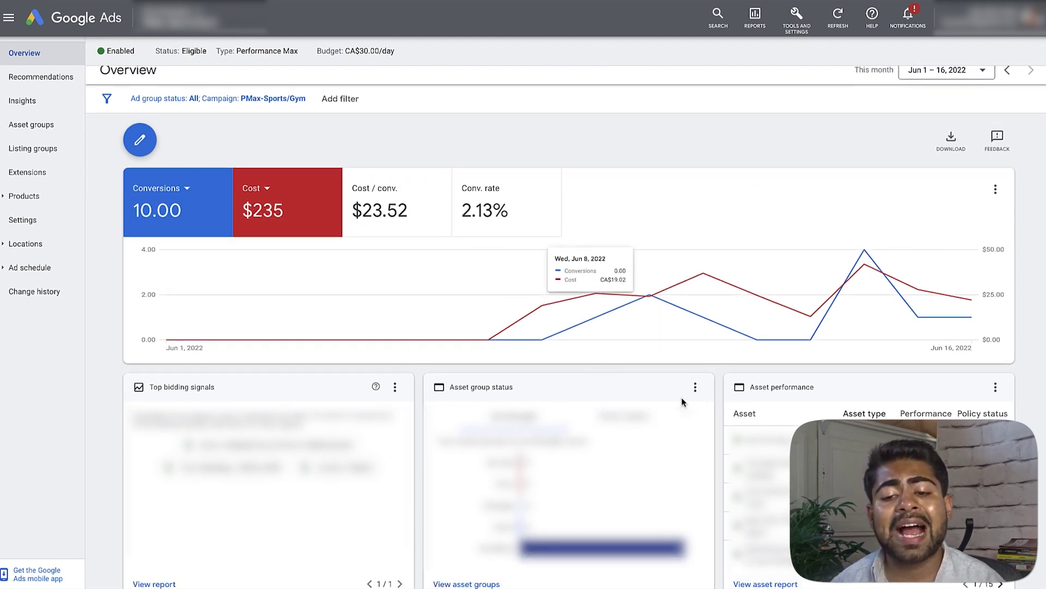
# Step: Open the audience signal of the campaign's asset group
pyautogui.click(36, 125)
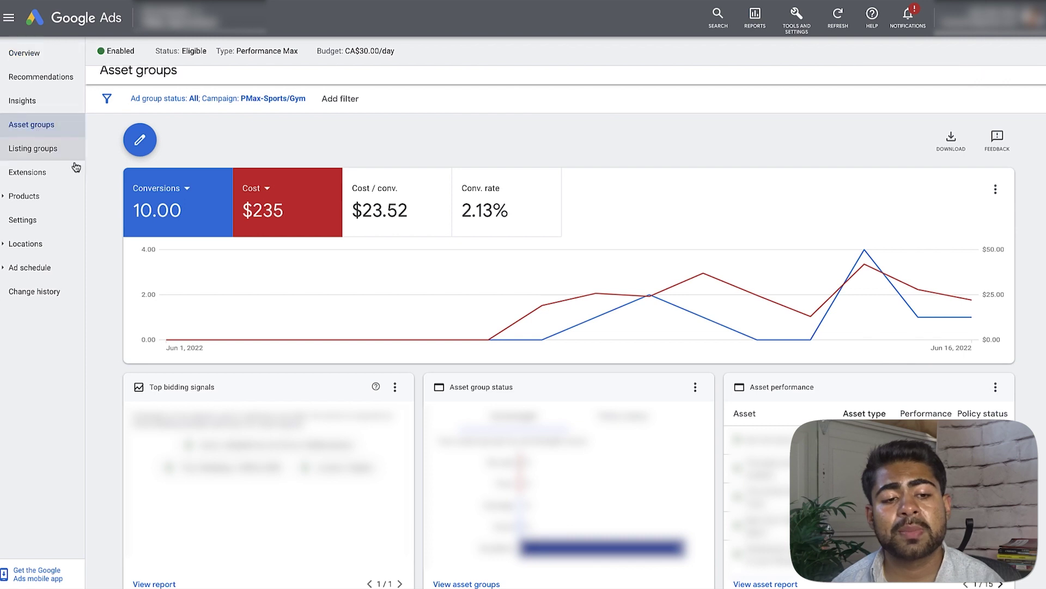
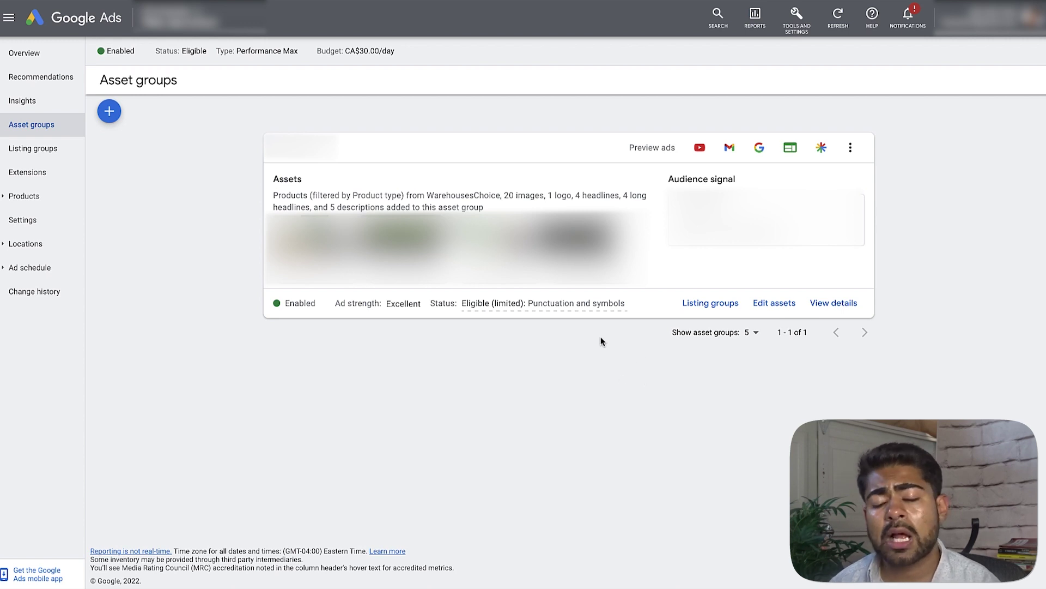
pyautogui.moveTo(763, 218)
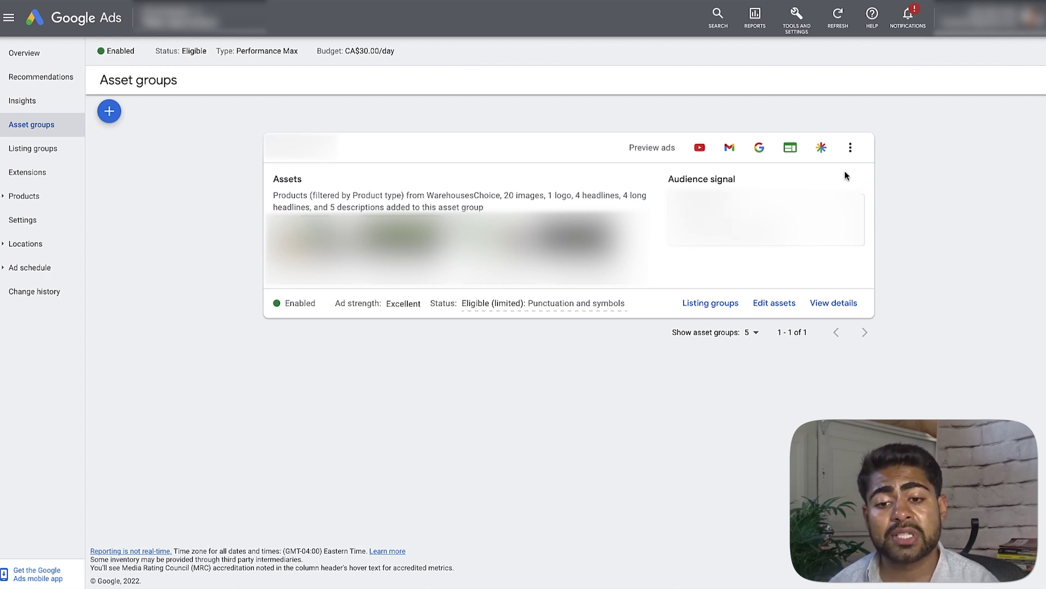
pyautogui.click(743, 179)
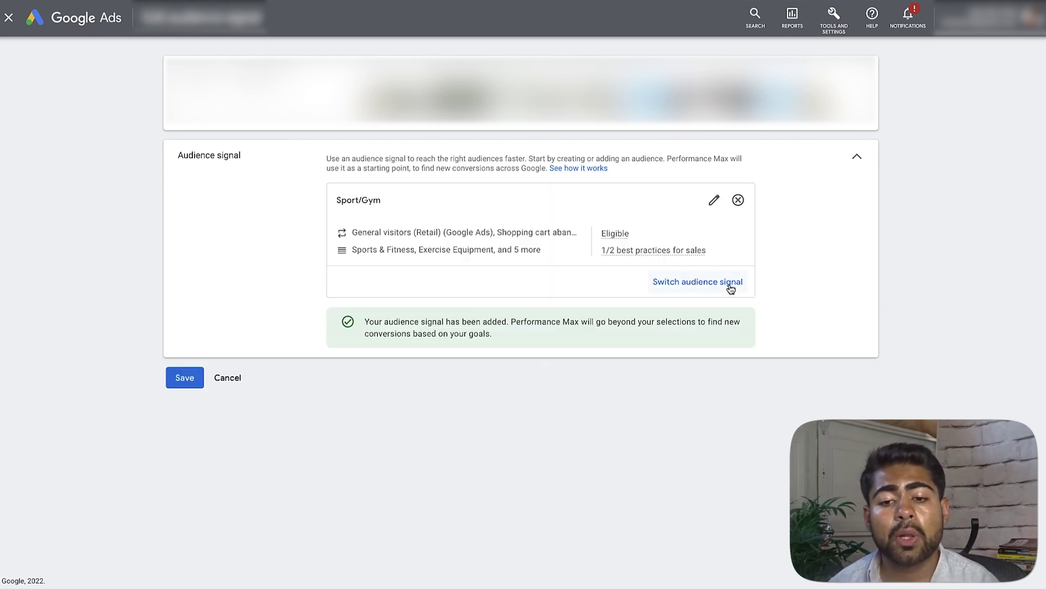
# Step: Examine the Sport/Gym audience's own-data segments and interests, and leave the audience and its signal without saving
pyautogui.click(714, 200)
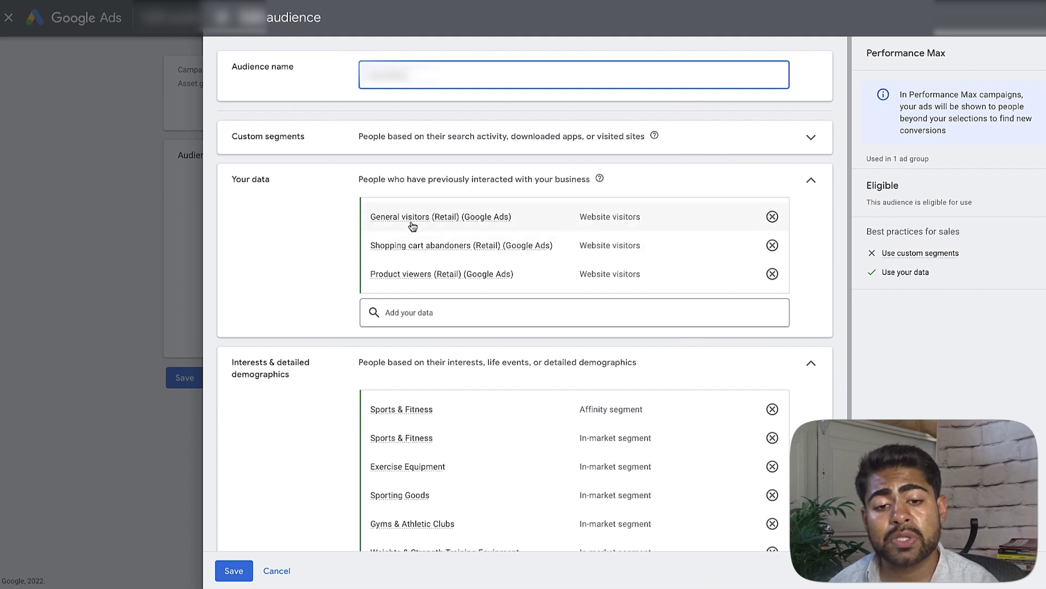
pyautogui.moveTo(408, 221); pyautogui.dragTo(338, 262)
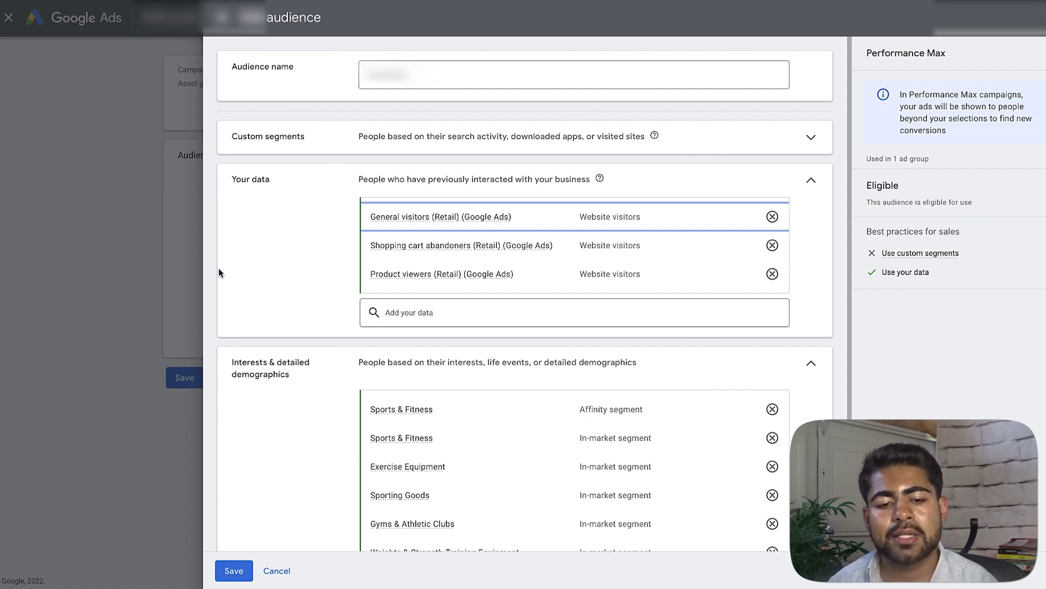
pyautogui.scroll(-1, 329, 170)
pyautogui.scroll(-2, 329, 170)
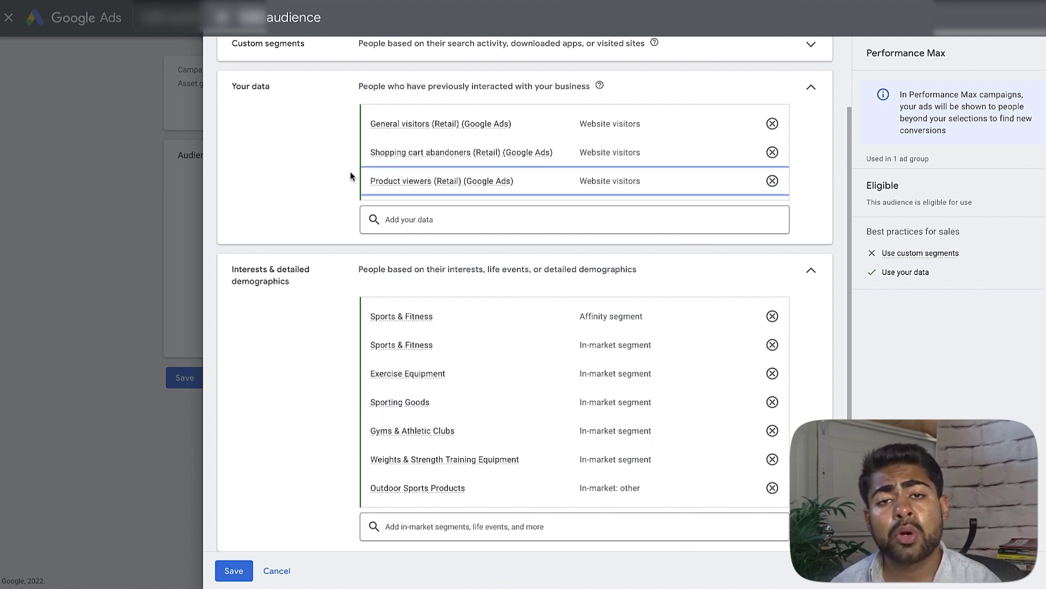
pyautogui.click(278, 570)
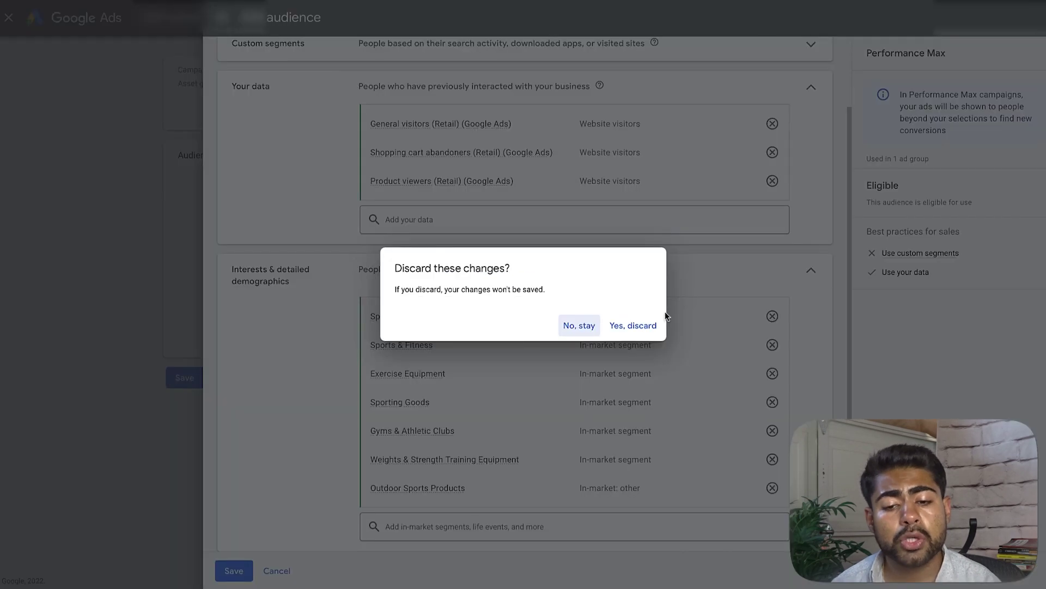
pyautogui.click(628, 329)
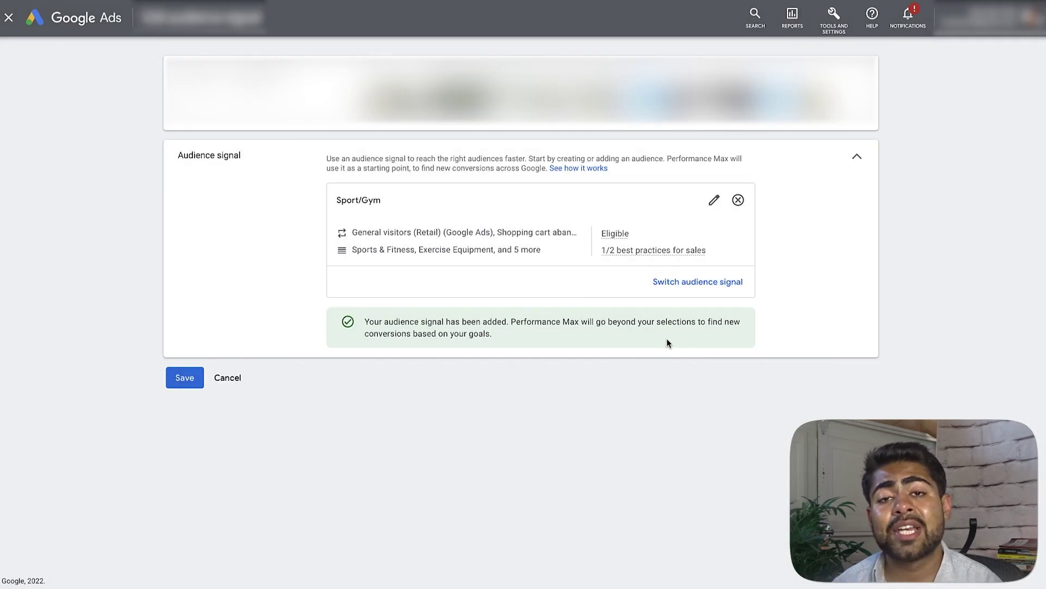
pyautogui.click(230, 380)
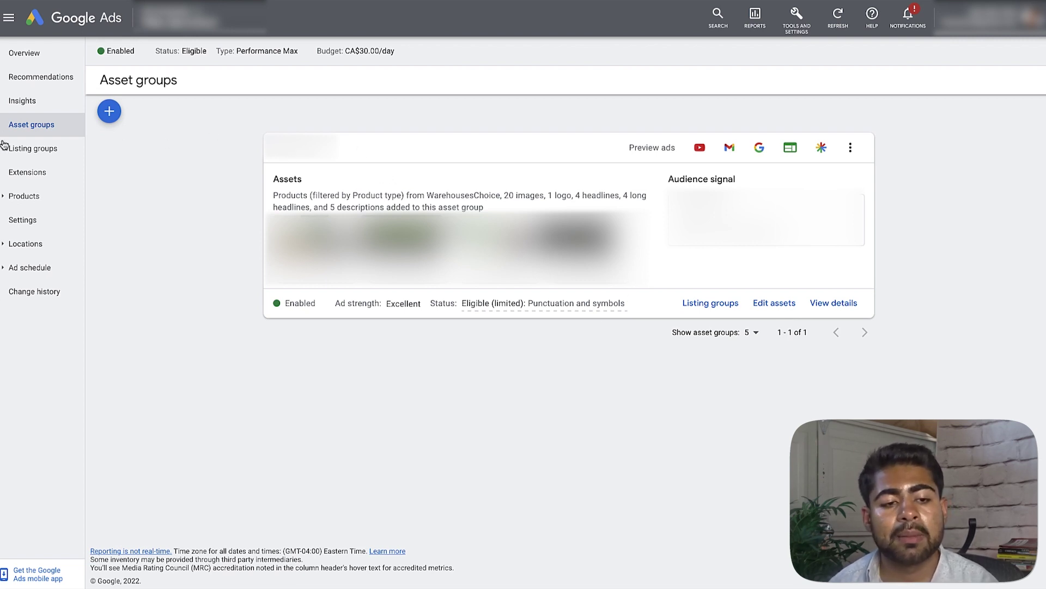
# Step: Examine the performance of the campaign's listing groups
pyautogui.click(28, 144)
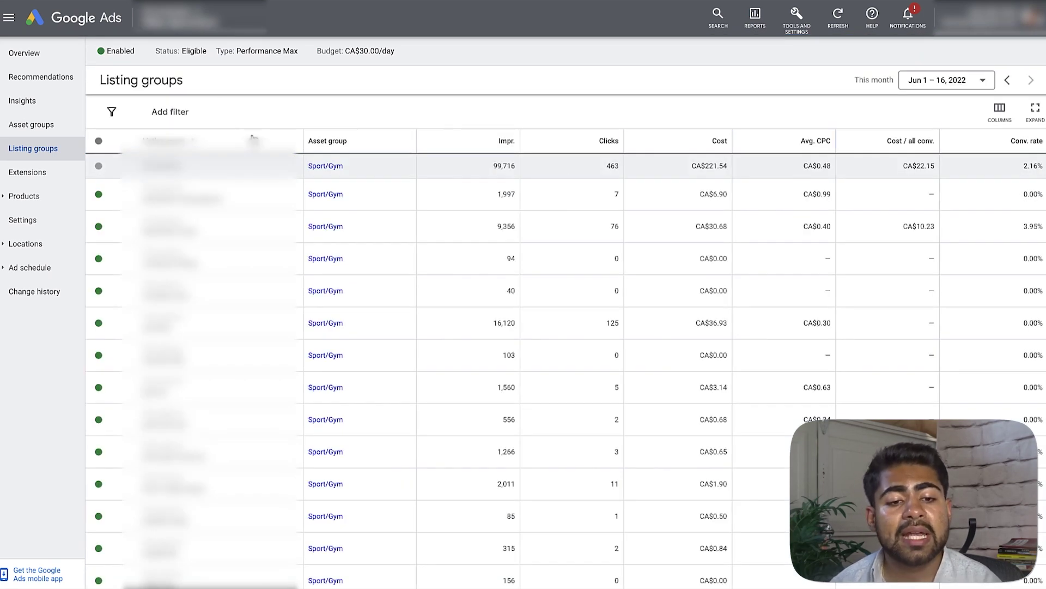
pyautogui.scroll(-1, 256, 139)
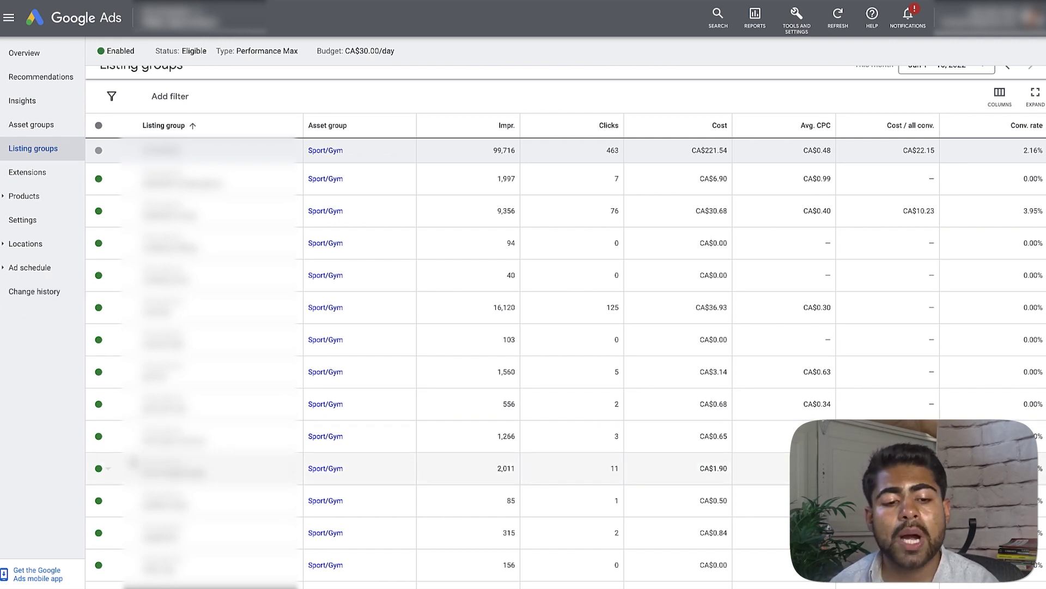
pyautogui.scroll(-6, 109, 479)
pyautogui.scroll(6, 109, 478)
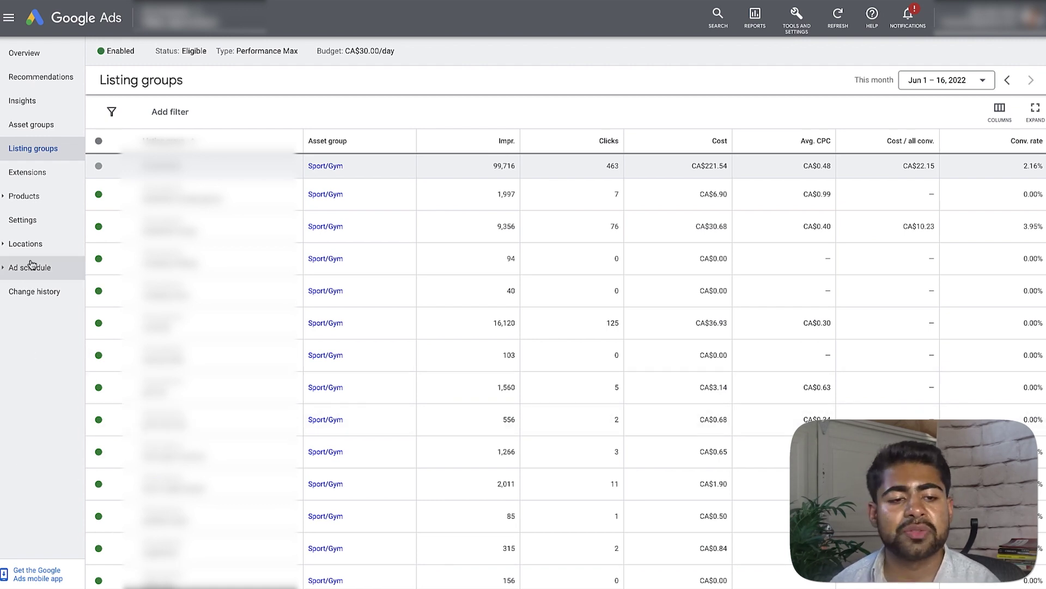
# Step: Check the campaign's settings for budget, bidding and locations, and revisit its asset groups and listing groups
pyautogui.click(58, 221)
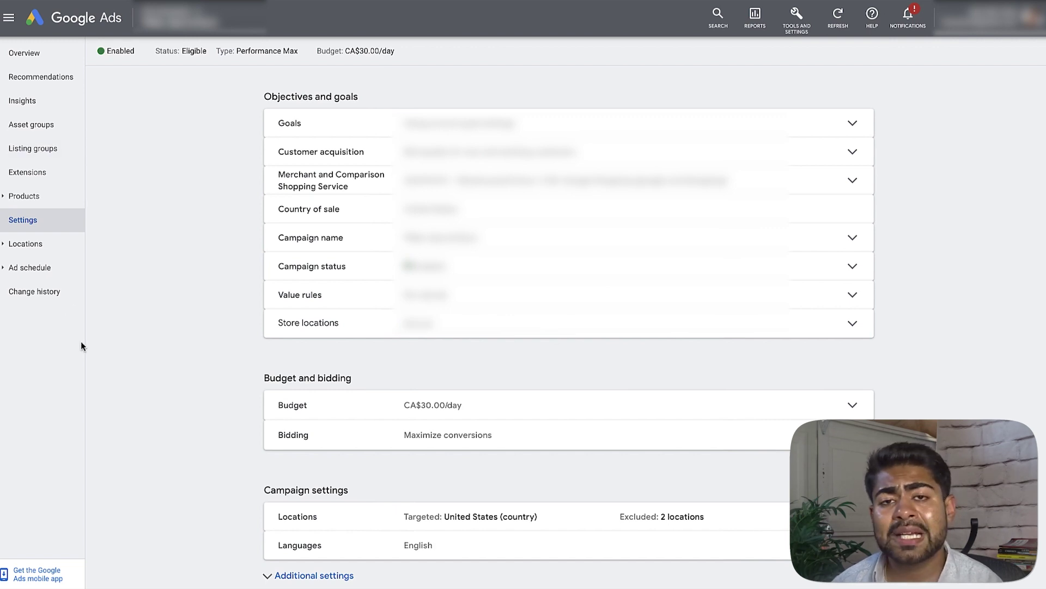
pyautogui.click(53, 132)
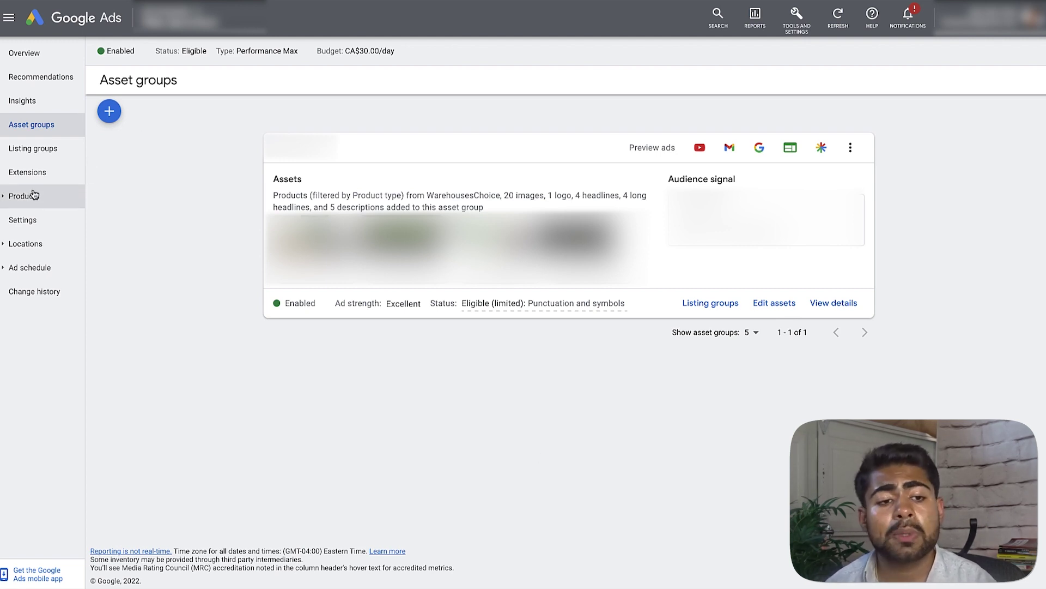
pyautogui.click(54, 149)
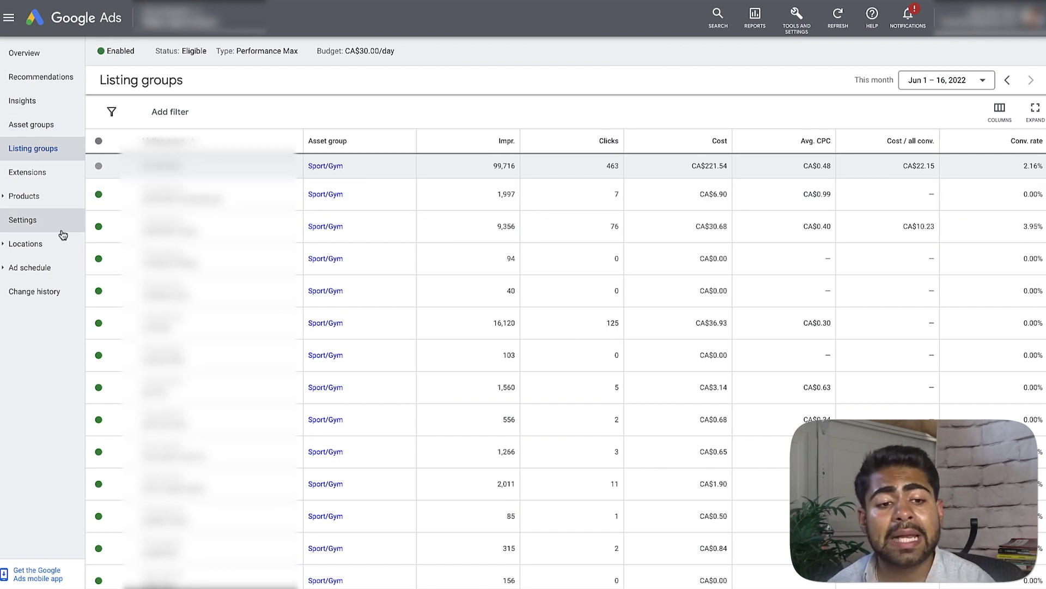
# Step: Open the daily budget in the campaign's settings
pyautogui.click(41, 214)
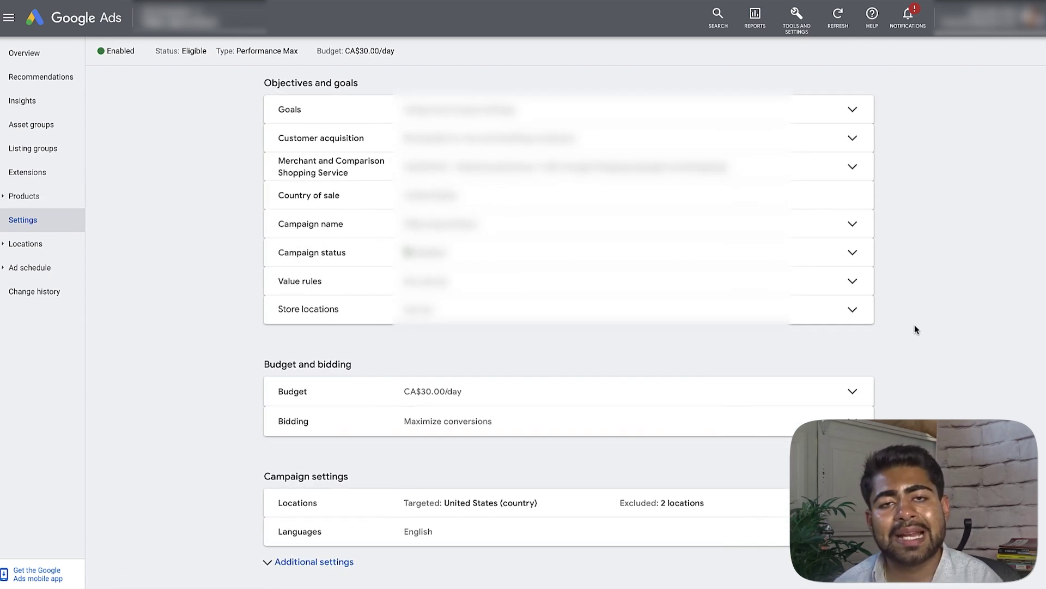
pyautogui.scroll(-1, 884, 308)
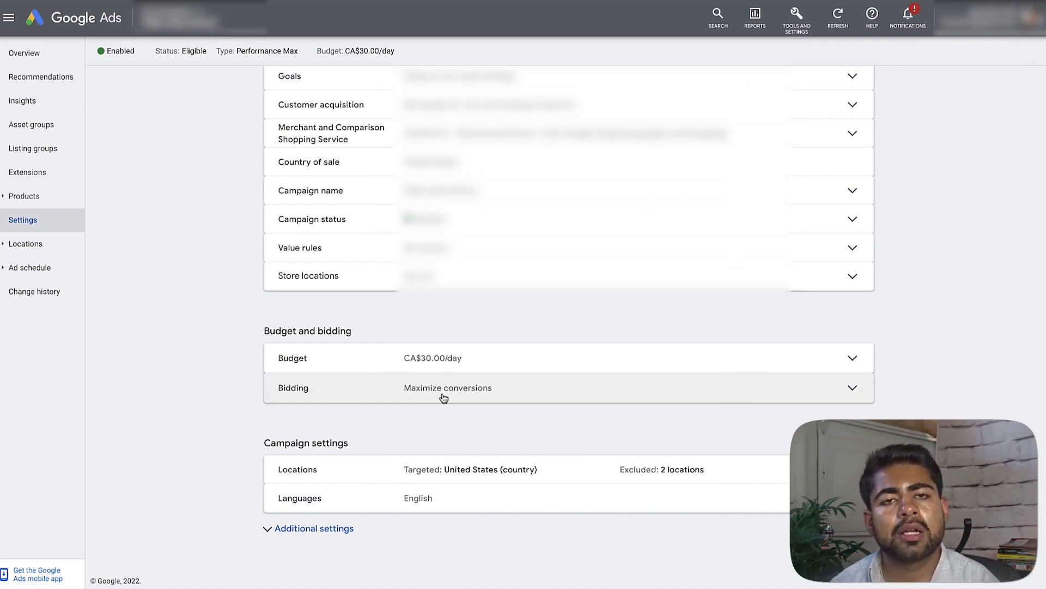
pyautogui.click(442, 364)
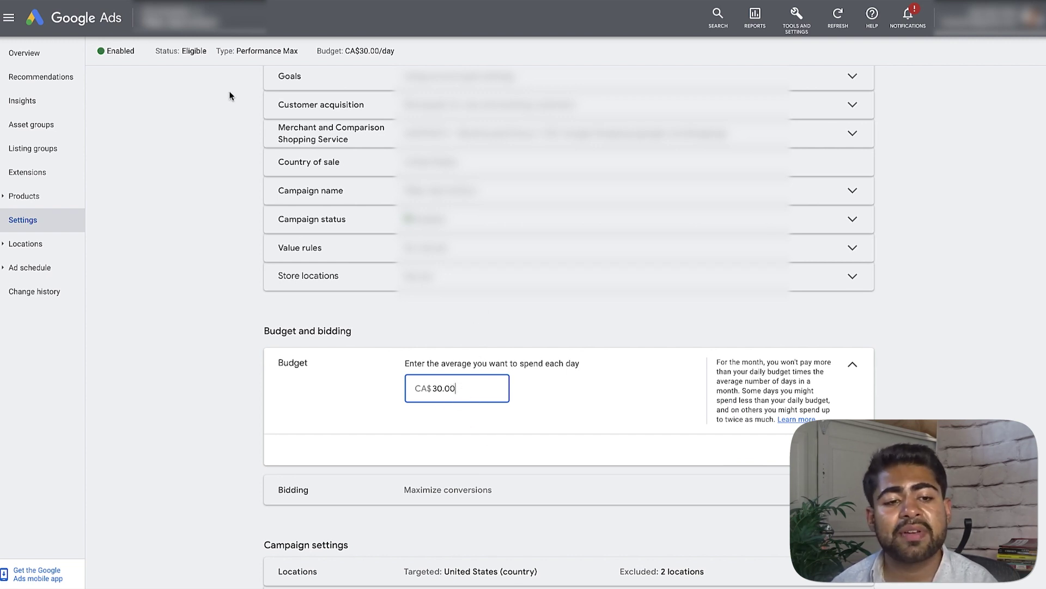
# Step: Replace the Cost / conv. metric on the campaign's overview chart with Conv. value / cost
pyautogui.click(24, 53)
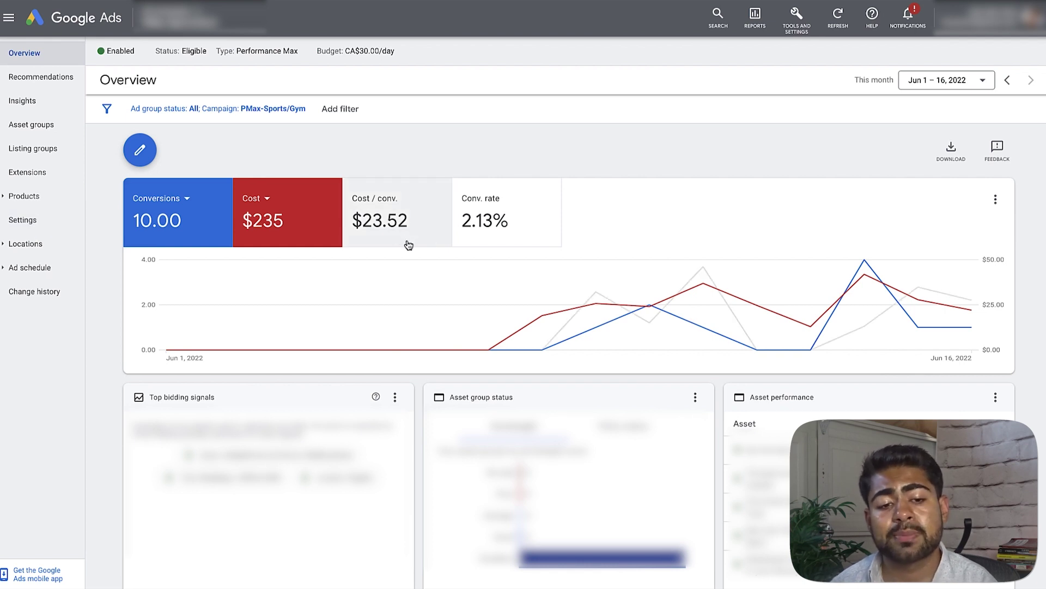
pyautogui.click(415, 199)
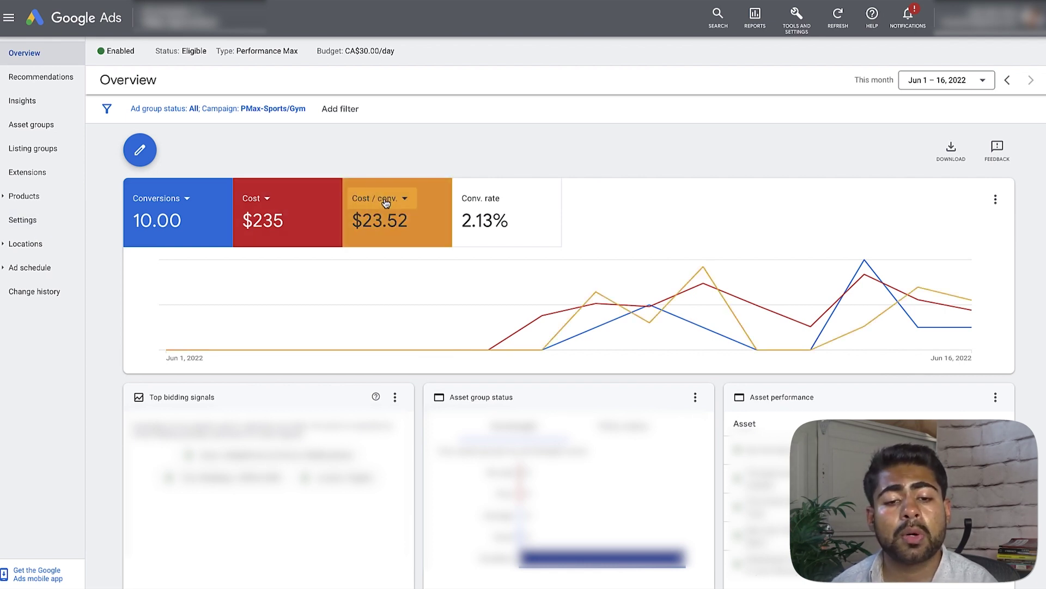
pyautogui.click(409, 199)
pyautogui.click(439, 372)
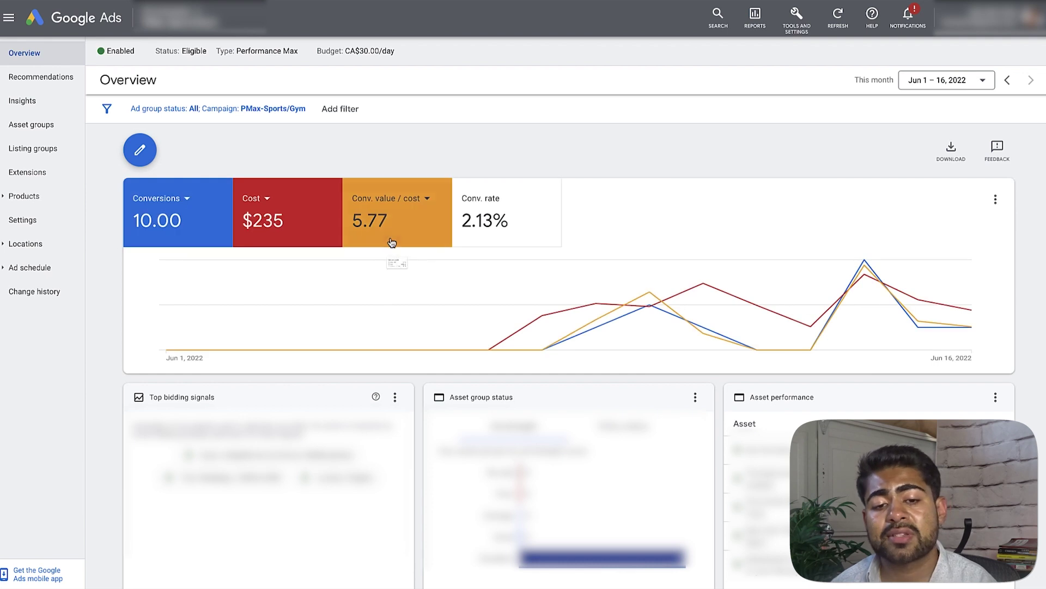
# Step: Check the daily budget in the campaign's settings and close it without changing the amount
pyautogui.click(49, 220)
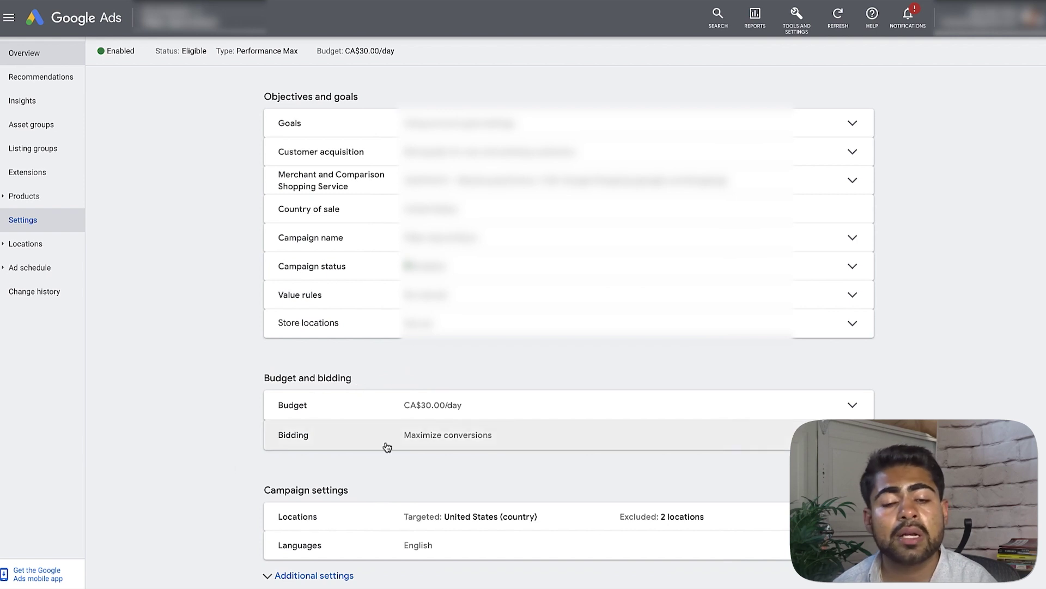
pyautogui.click(442, 406)
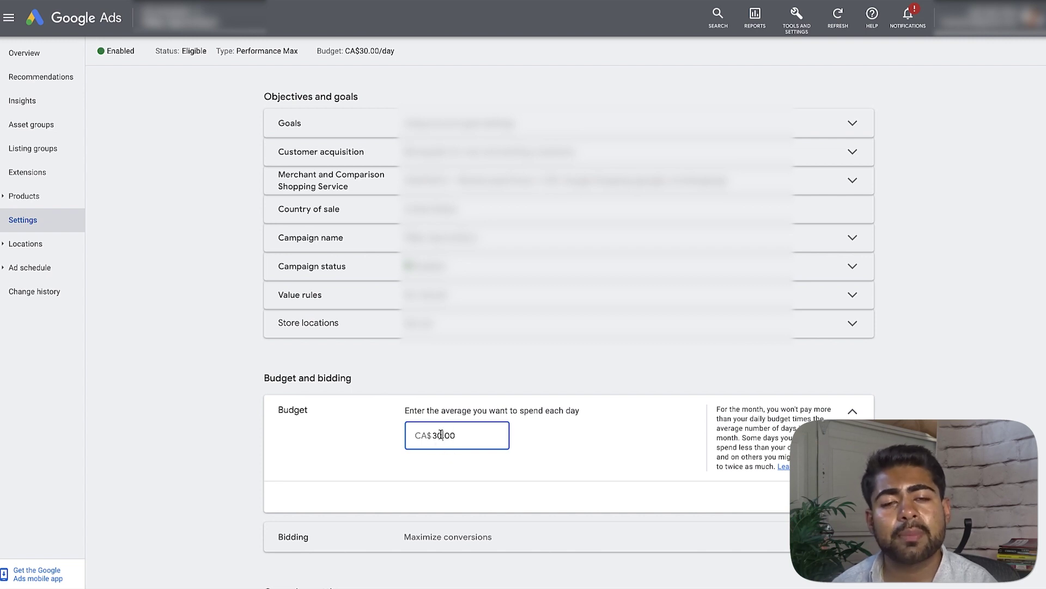
pyautogui.moveTo(433, 435); pyautogui.dragTo(466, 431)
pyautogui.click(466, 432)
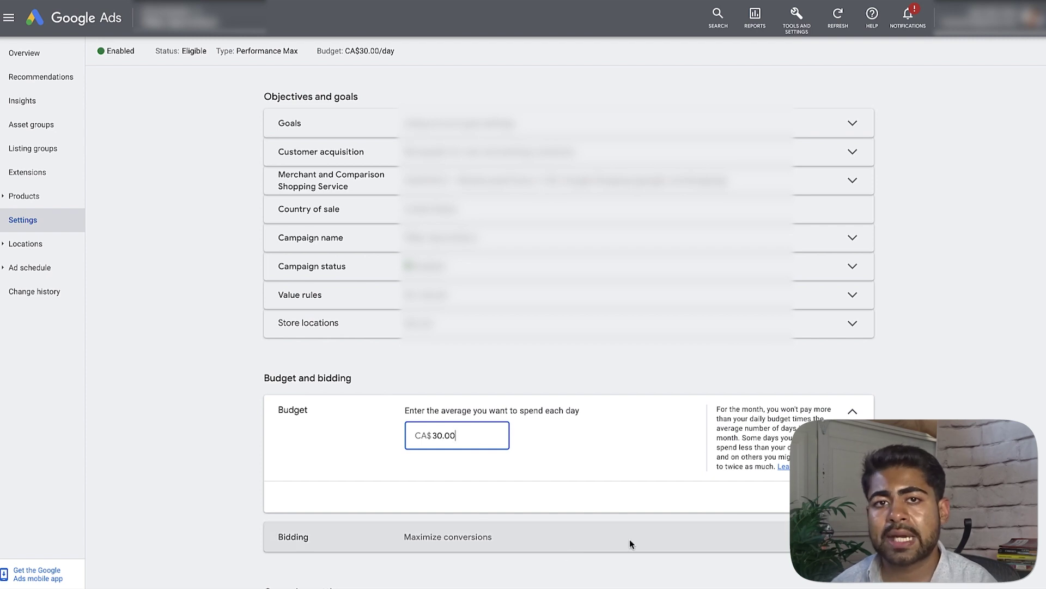
pyautogui.click(848, 496)
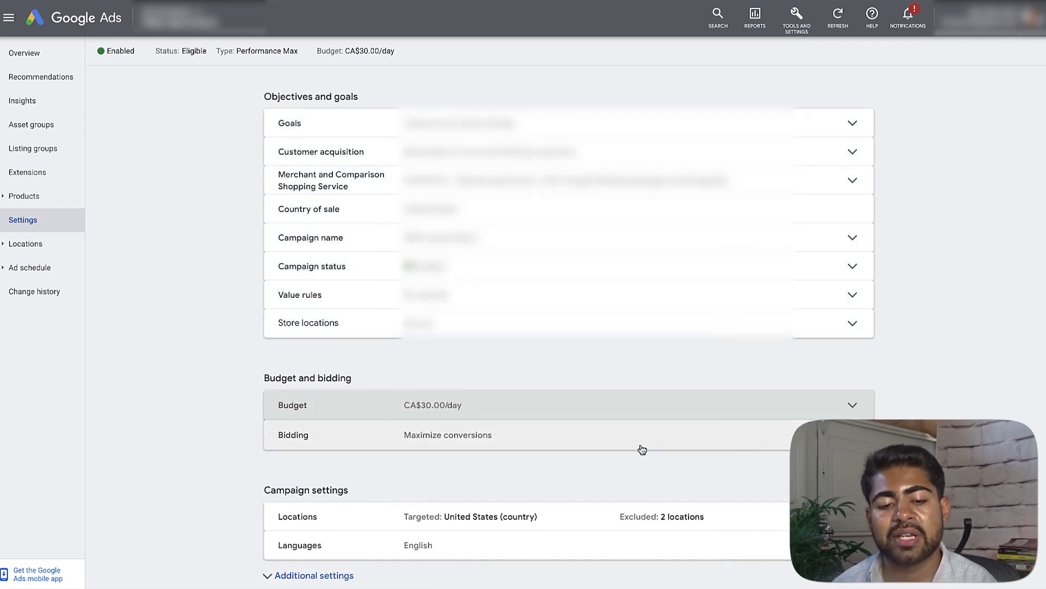
# Step: Open the campaign's bid strategy options and try the Conversion value focus before returning to Conversions
pyautogui.scroll(-1, 642, 449)
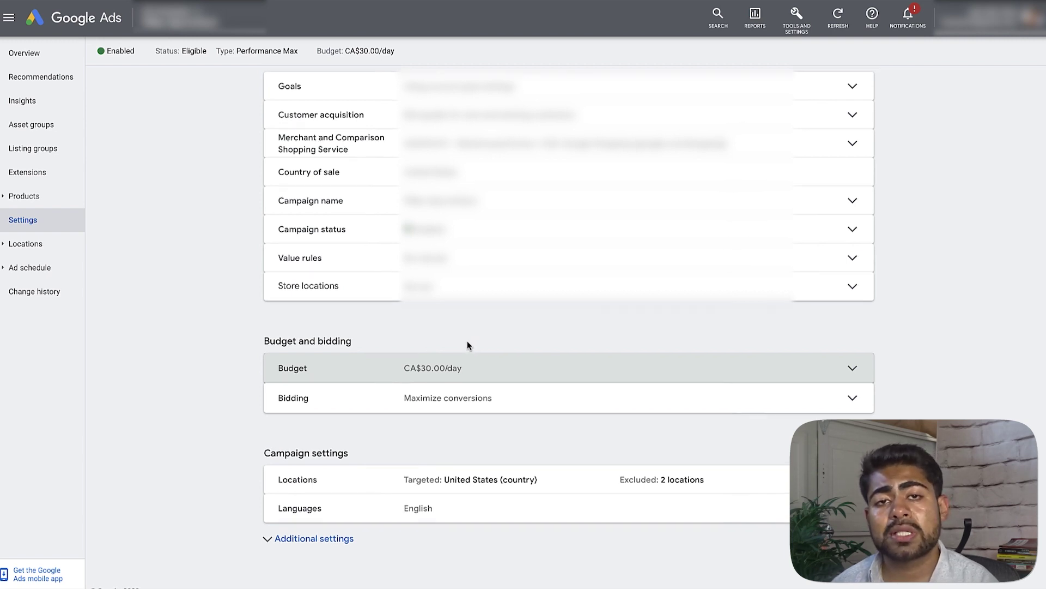
pyautogui.click(486, 397)
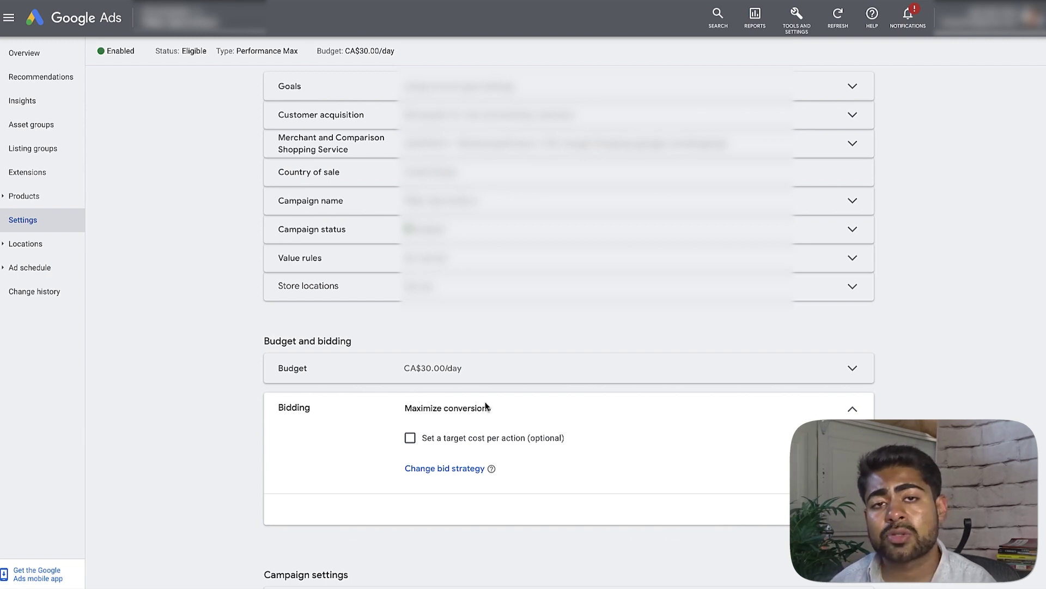
pyautogui.click(496, 437)
pyautogui.click(451, 483)
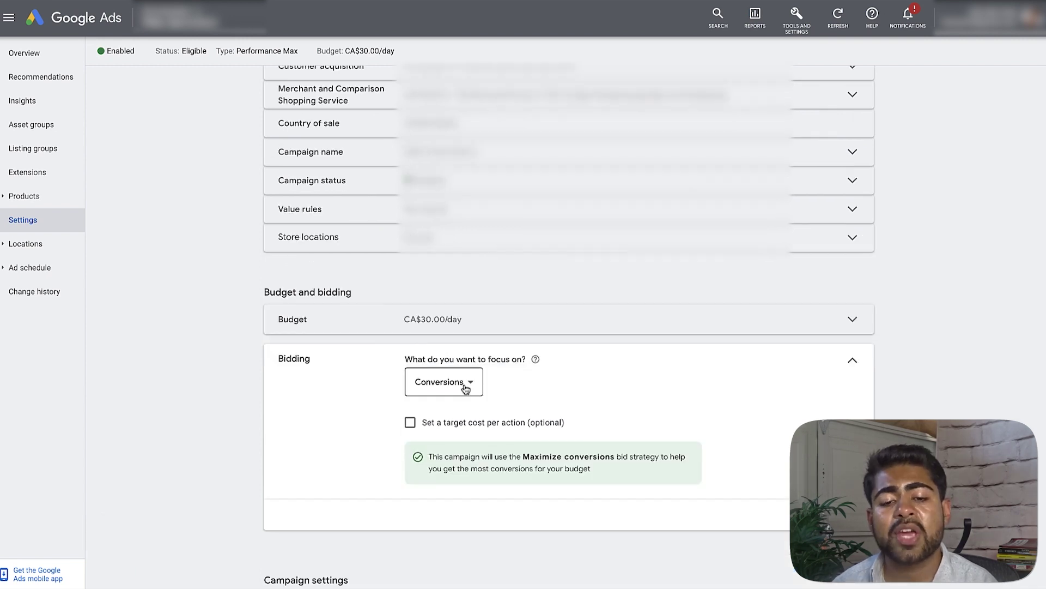
pyautogui.click(464, 386)
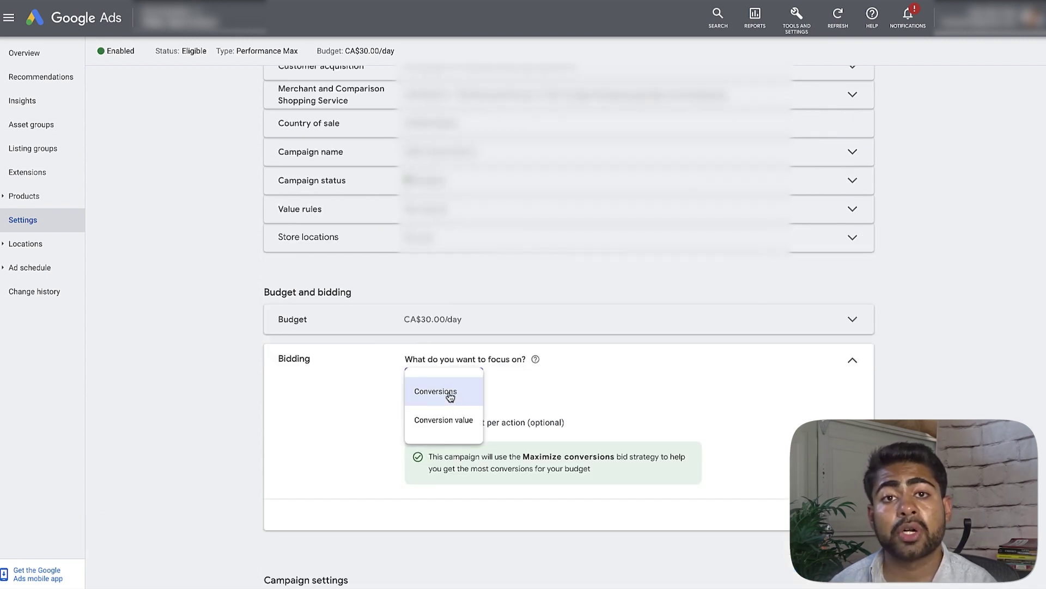
pyautogui.click(453, 433)
pyautogui.click(457, 384)
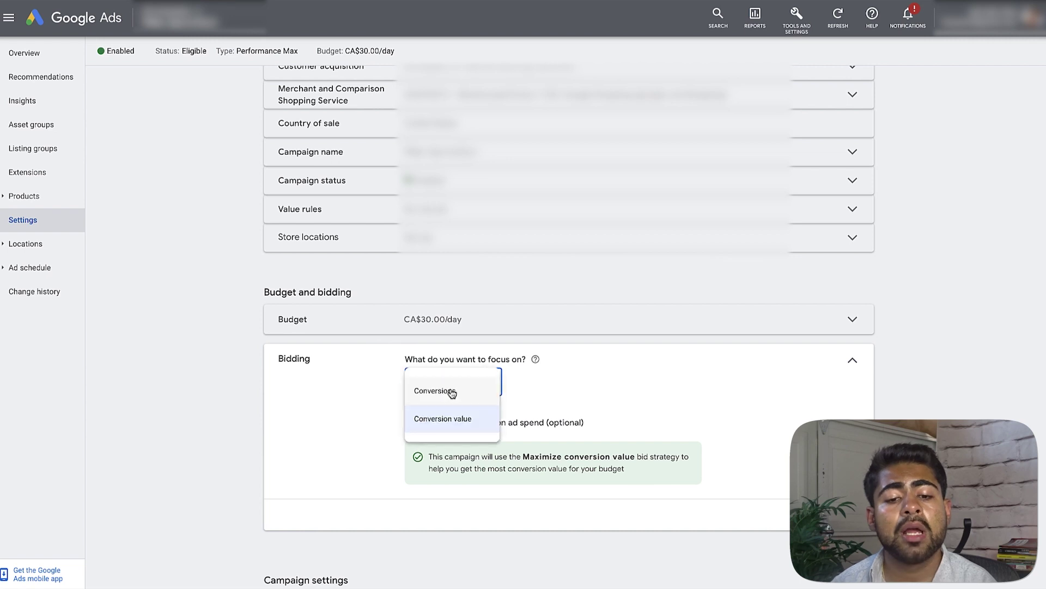
pyautogui.click(448, 391)
# Step: Enable a target cost per action for the Conversions focus and set the target CPA to CA$35.00
pyautogui.click(453, 423)
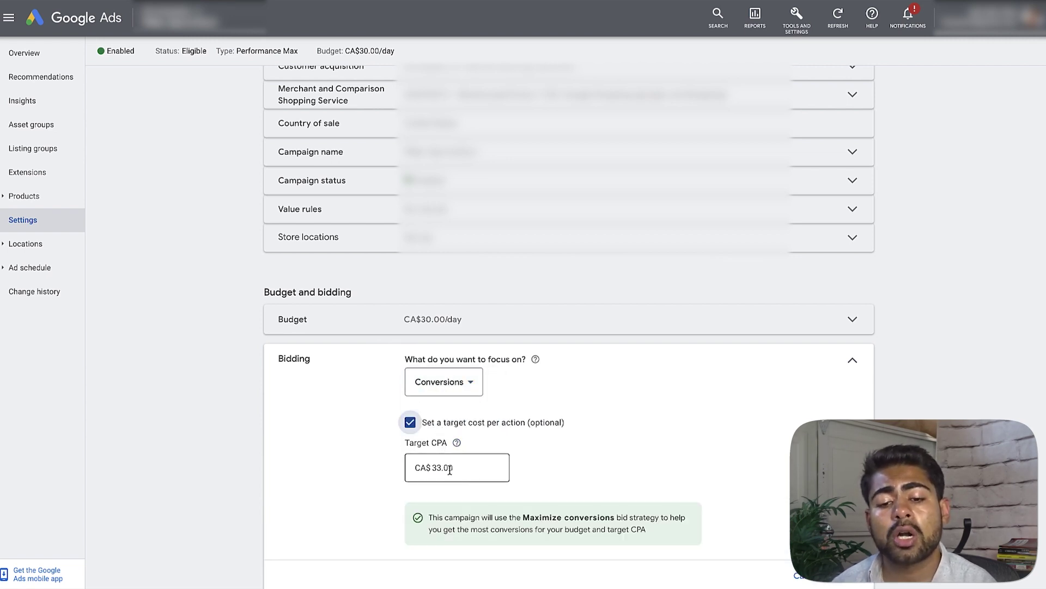
pyautogui.click(450, 468)
pyautogui.scroll(-3, 581, 448)
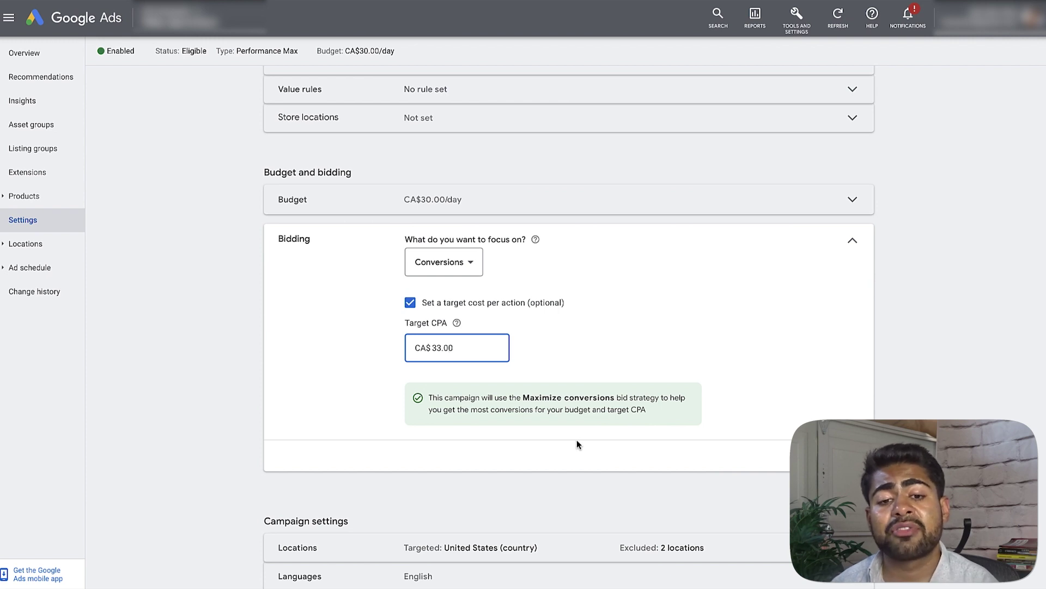
pyautogui.doubleClick(454, 349)
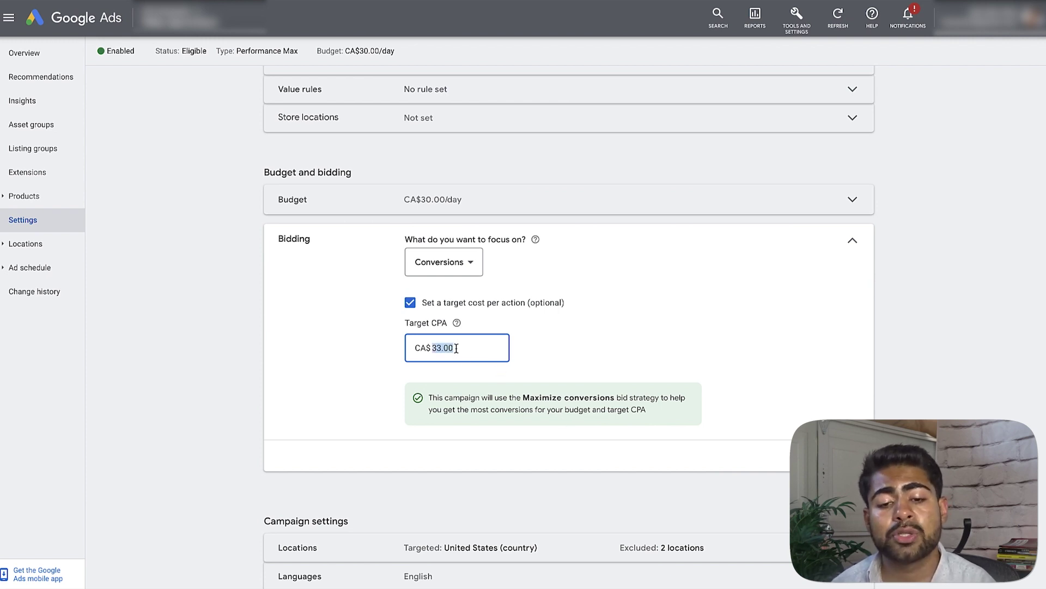
pyautogui.write('35')
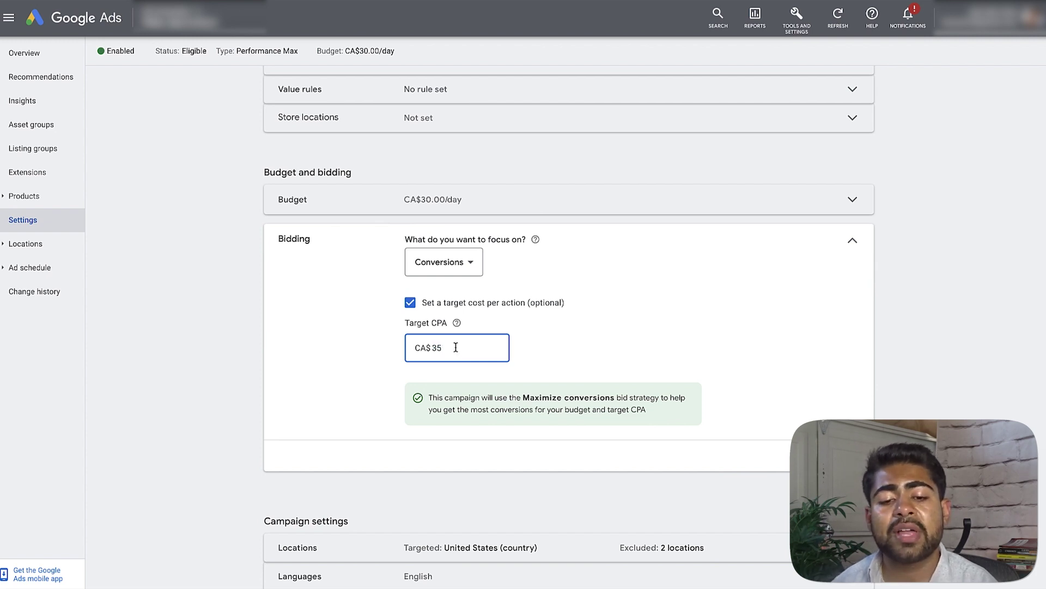
pyautogui.click(571, 337)
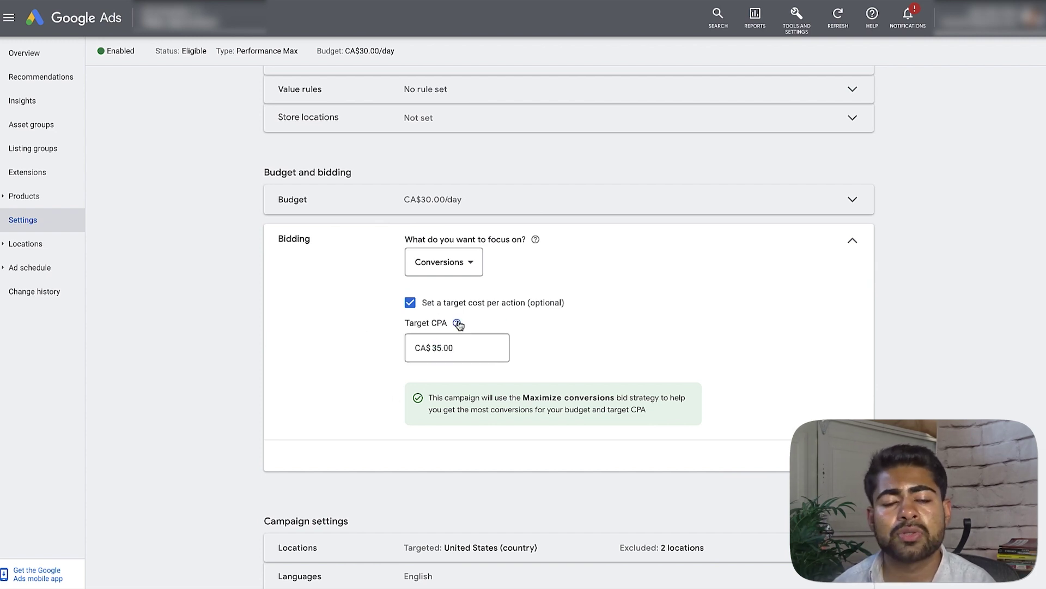
pyautogui.moveTo(456, 323)
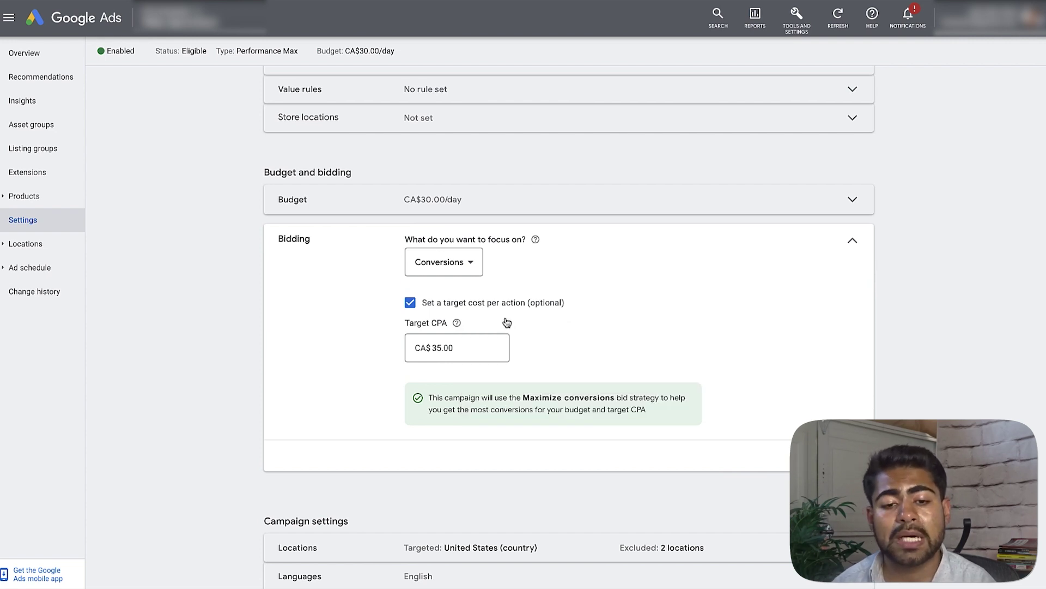
# Step: Switch the bidding focus to Conversion value with a target return on ad spend, trying 350% and finally 300%
pyautogui.click(443, 262)
pyautogui.click(450, 304)
pyautogui.click(410, 303)
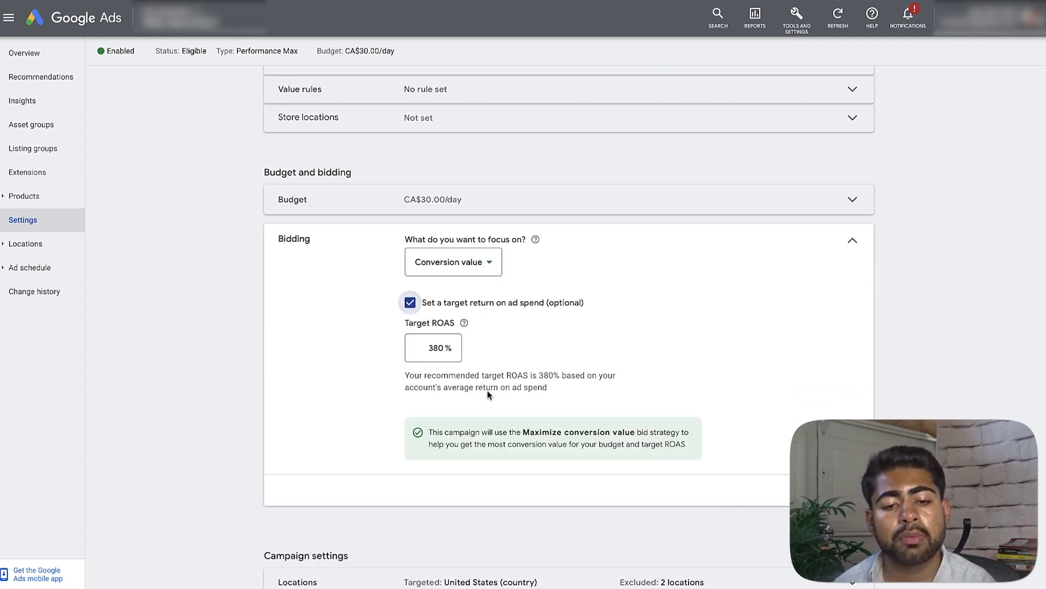
pyautogui.click(435, 358)
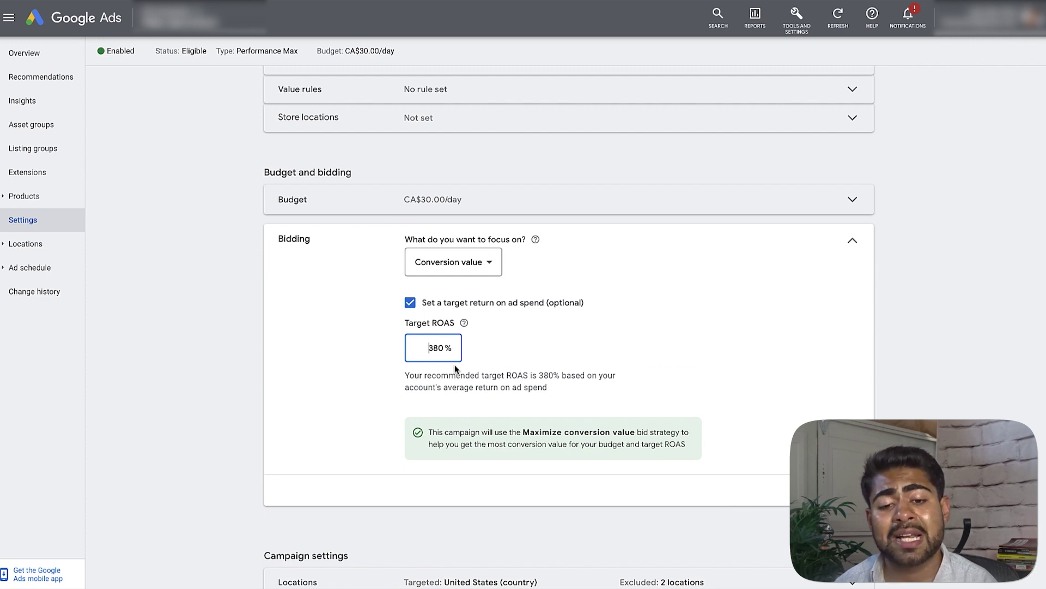
pyautogui.doubleClick(426, 348)
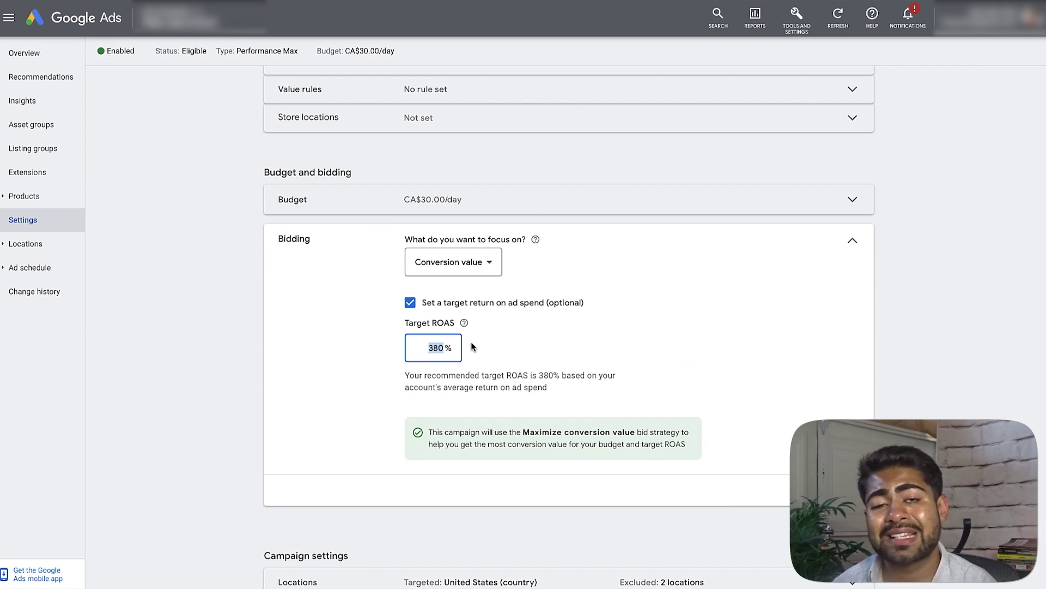
pyautogui.write('350')
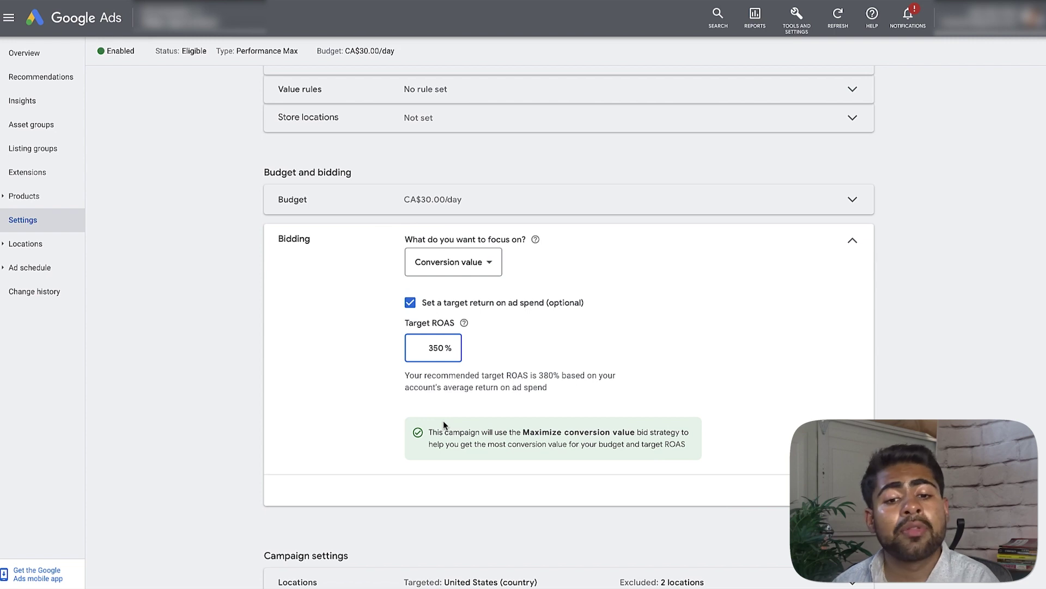
pyautogui.doubleClick(438, 349)
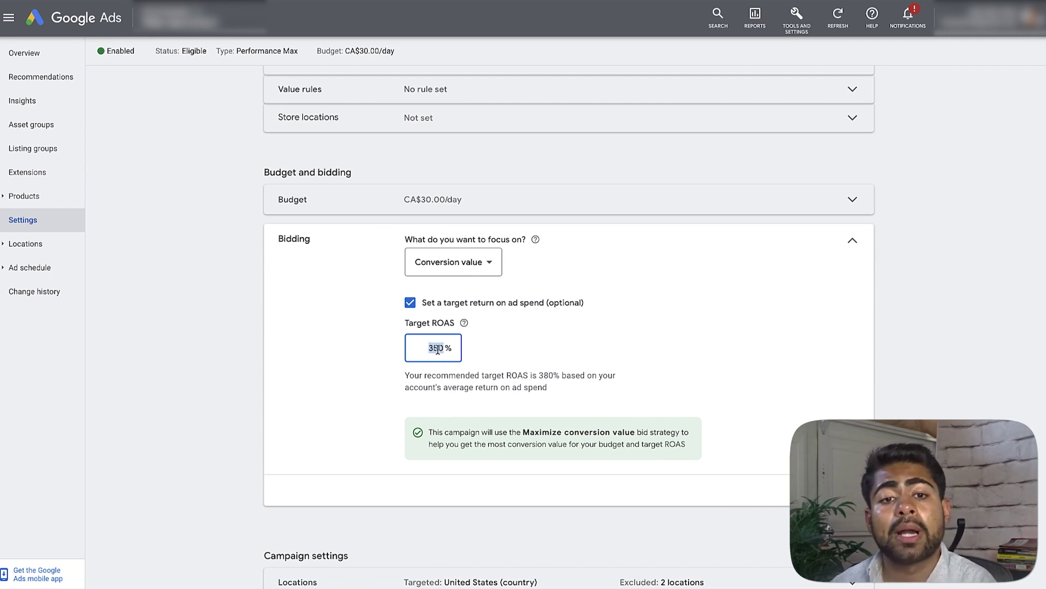
pyautogui.write('300')
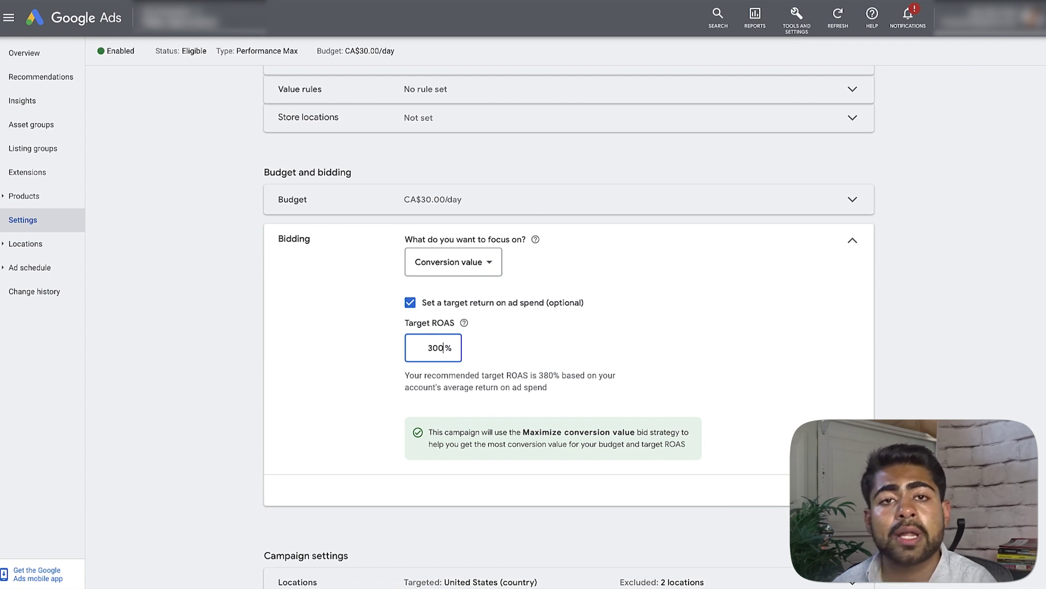
# Step: Return the bidding focus to Conversions and set the target CPA to CA$33.00
pyautogui.click(453, 262)
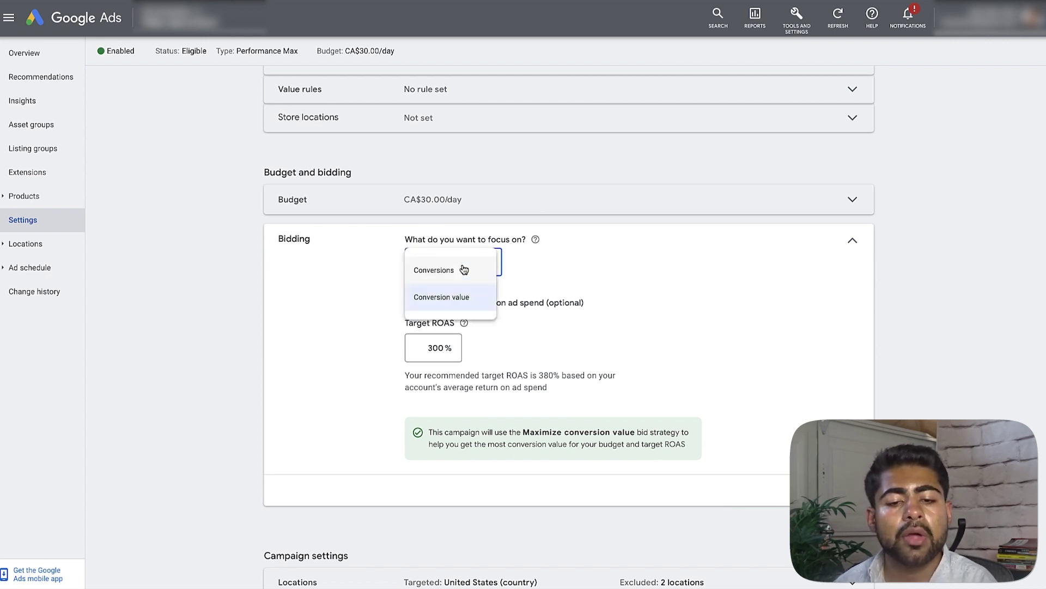
pyautogui.click(433, 269)
pyautogui.doubleClick(444, 347)
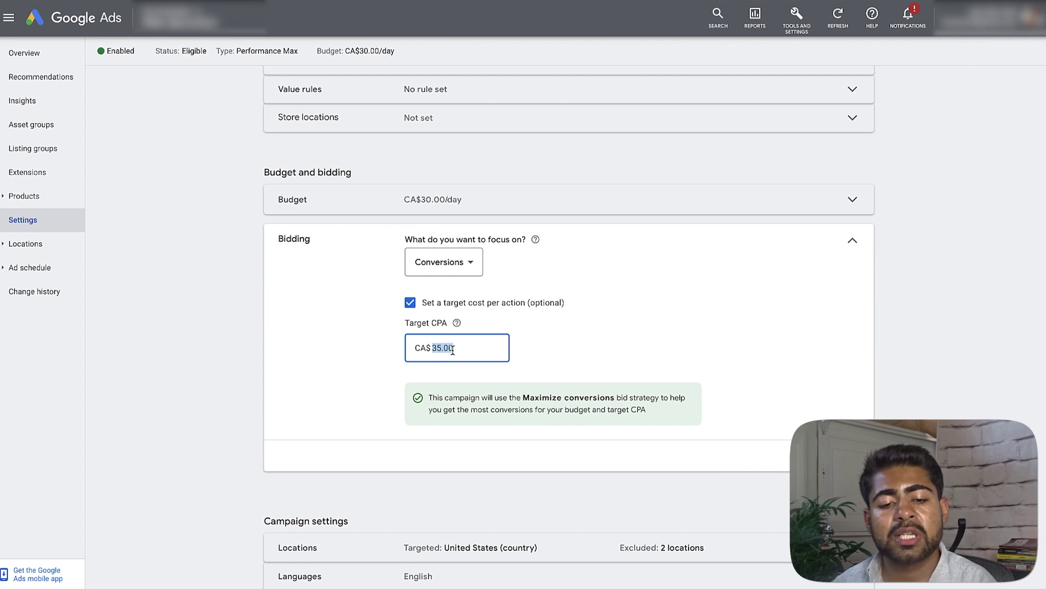
pyautogui.write('33.00')
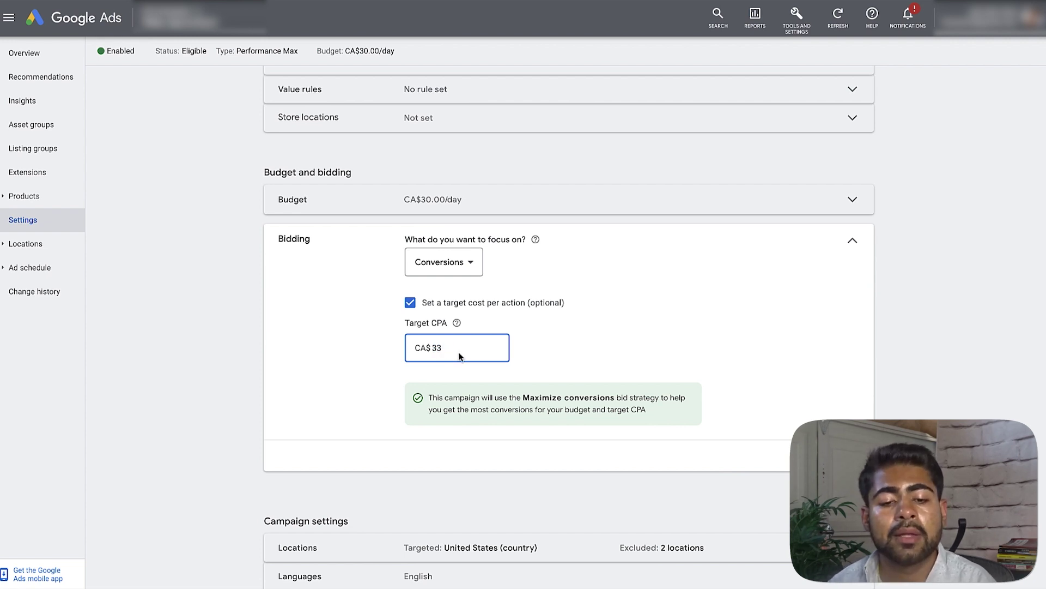
pyautogui.doubleClick(460, 348)
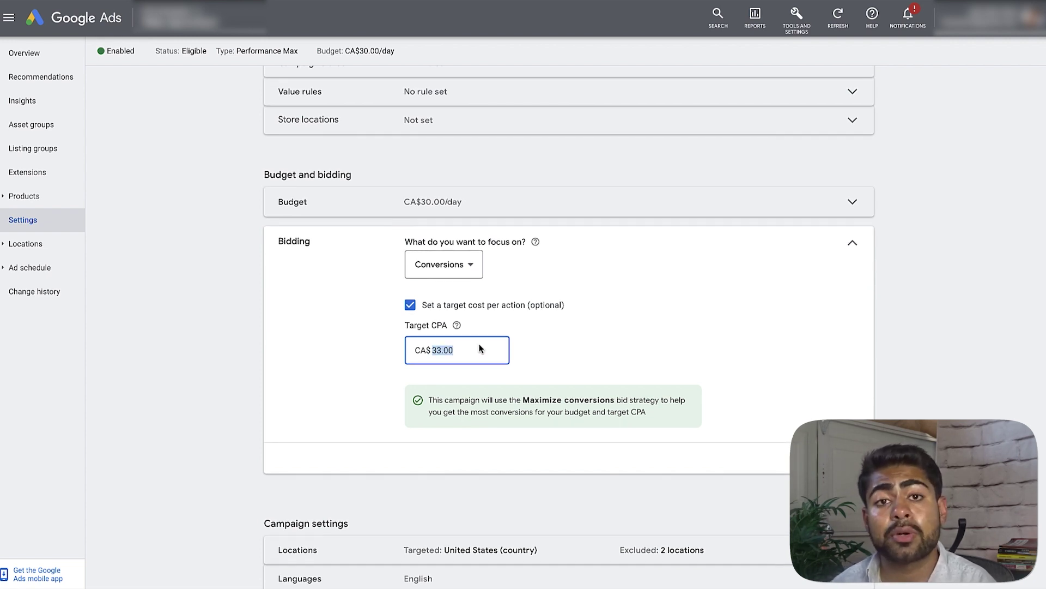
# Step: Keep Conversions as the bidding focus and discard the unsaved bidding edits
pyautogui.click(448, 278)
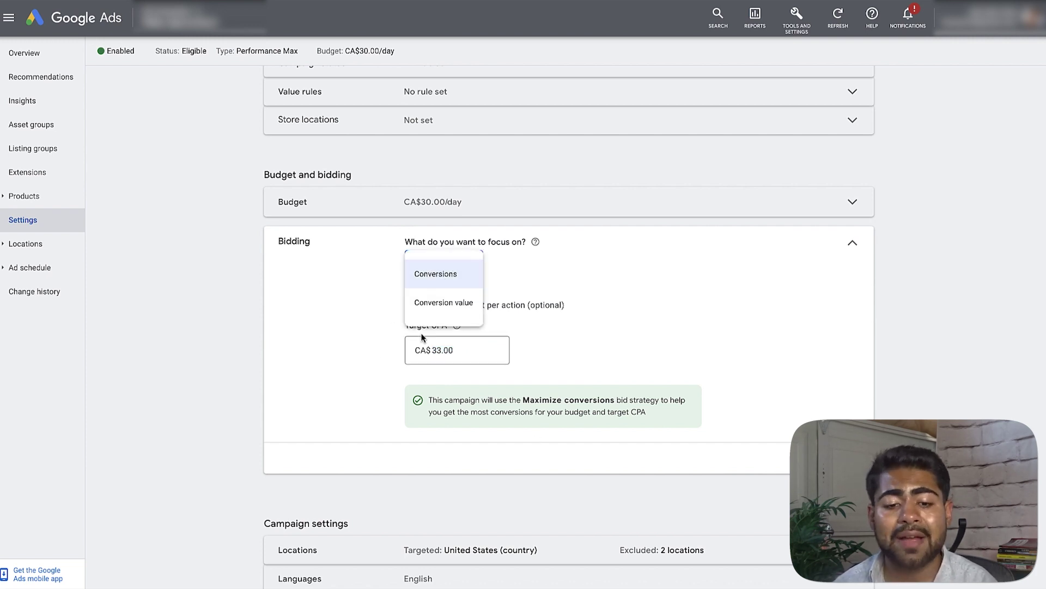
pyautogui.click(440, 273)
pyautogui.click(784, 467)
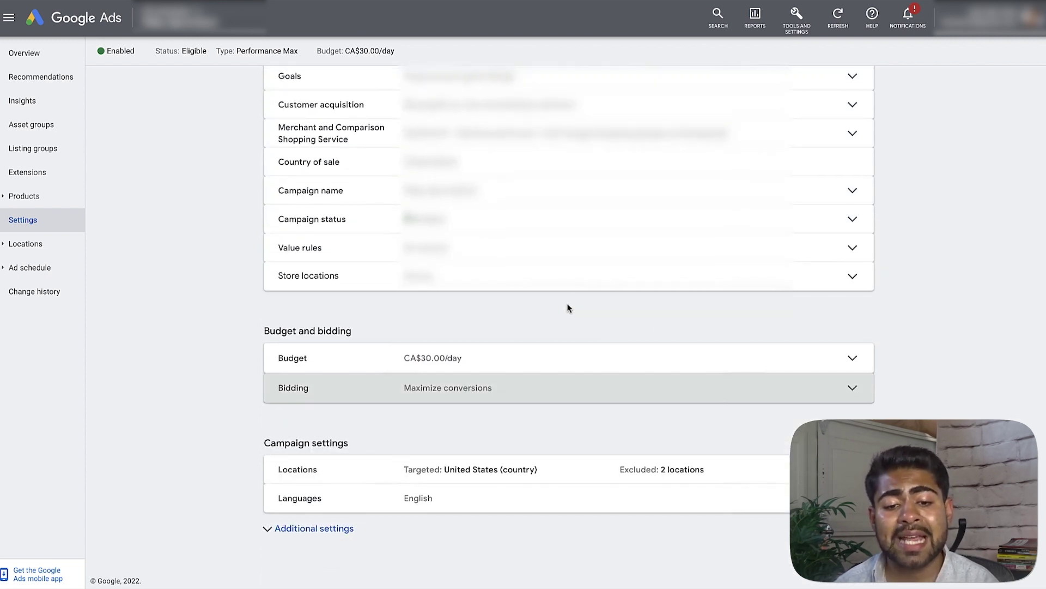
# Step: Check the campaign's bidding options once more without saving, and open its daily budget
pyautogui.click(731, 388)
pyautogui.scroll(-2, 582, 484)
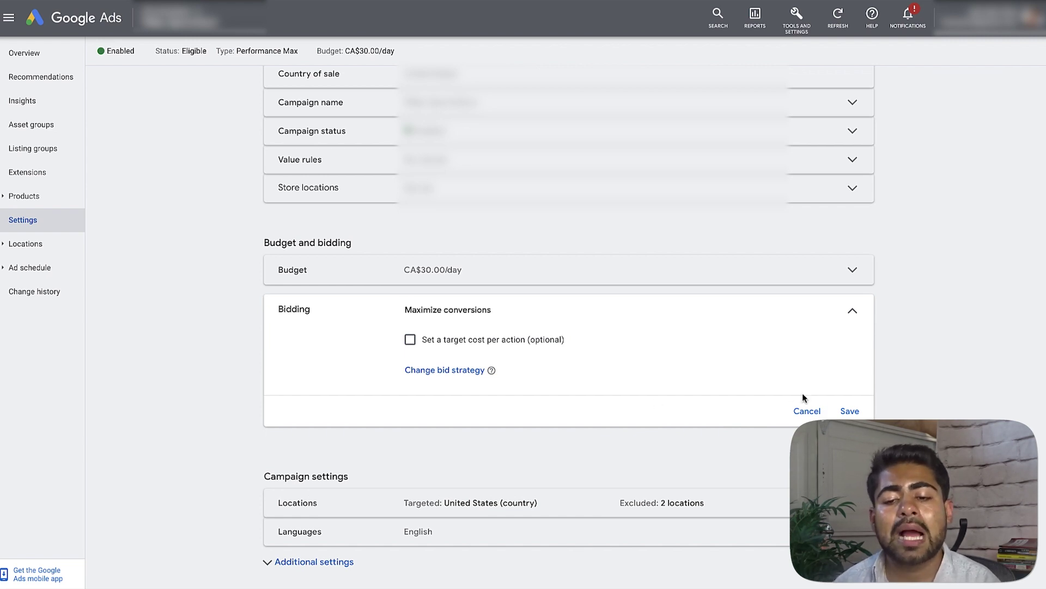
pyautogui.click(806, 410)
pyautogui.click(770, 355)
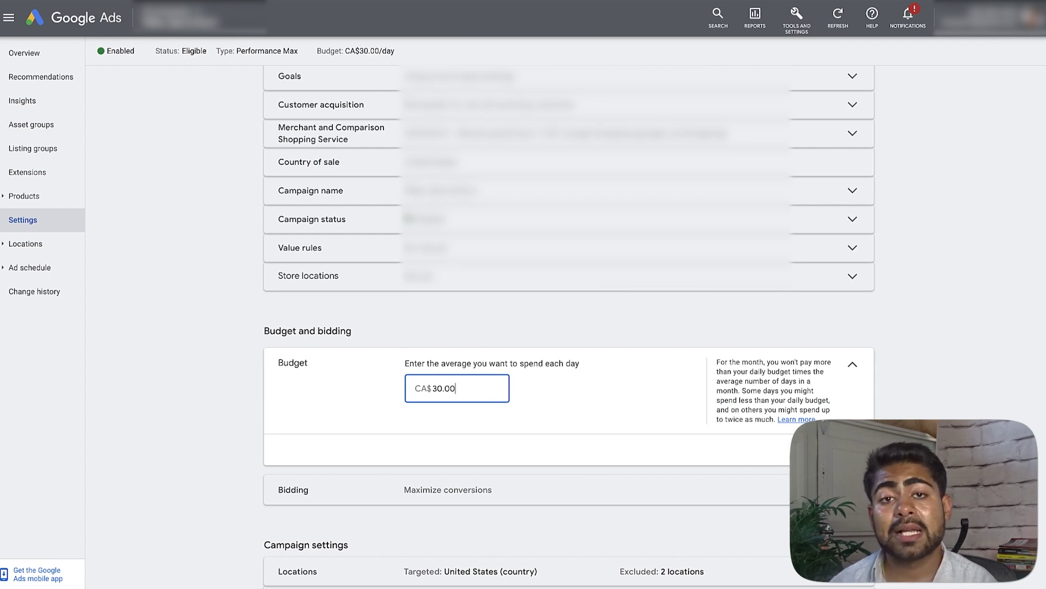
# Step: Leave the daily budget unsaved and review the campaign's targeted and excluded locations without changing them
pyautogui.click(805, 450)
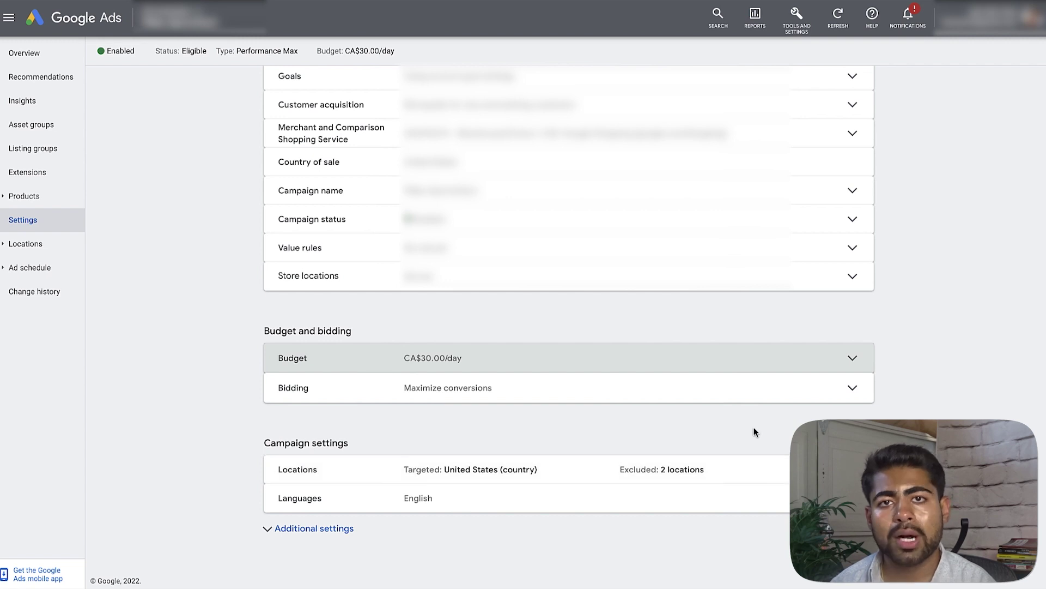
pyautogui.click(458, 476)
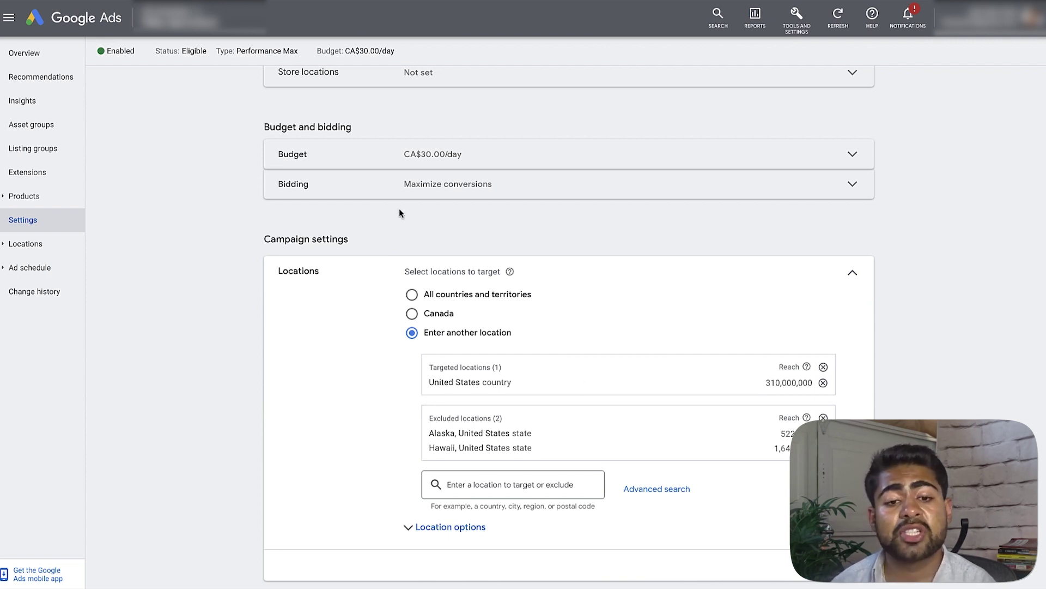
pyautogui.scroll(1, 399, 213)
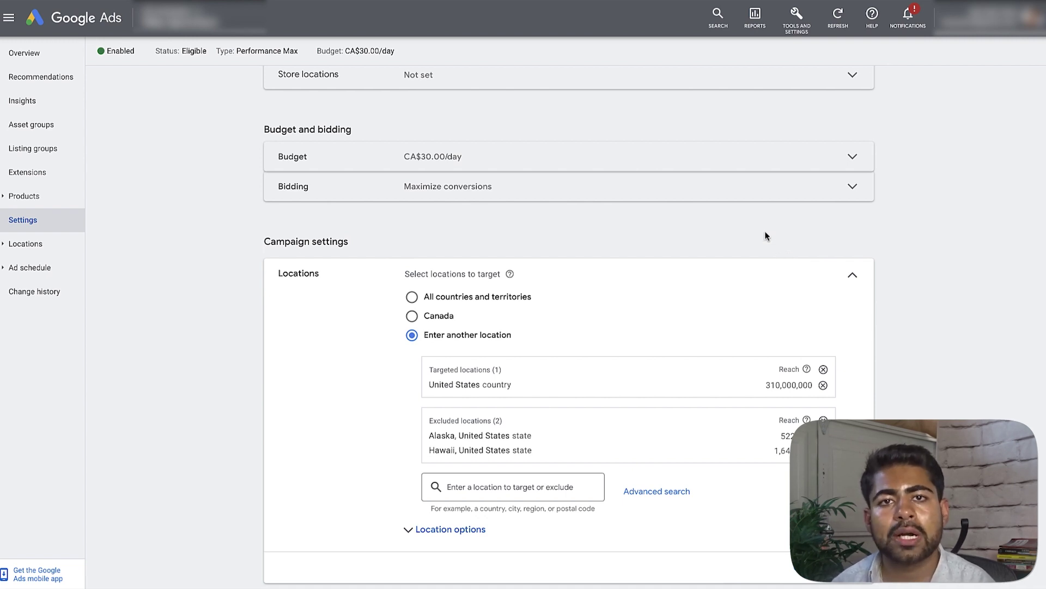
pyautogui.click(852, 275)
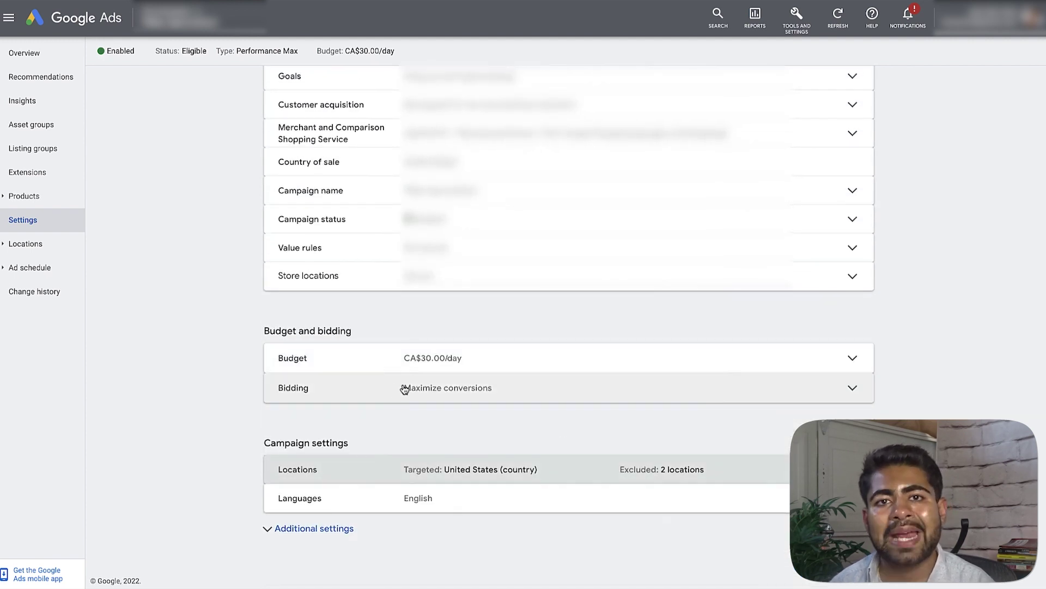
# Step: Check the conversions, cost and conversion value per cost in the campaign overview, and reopen the campaign settings
pyautogui.scroll(1, 404, 388)
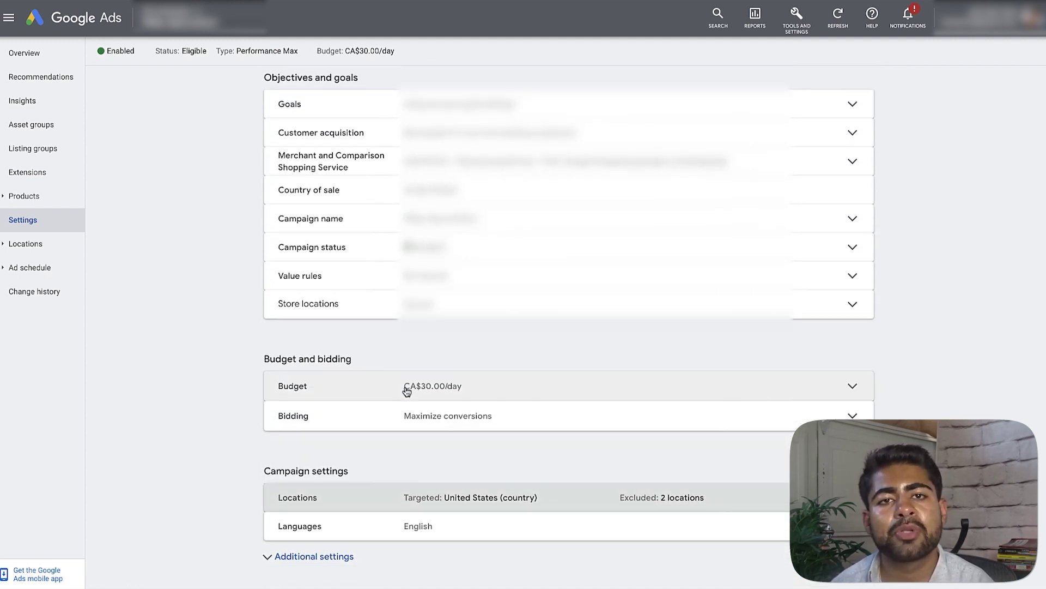
pyautogui.scroll(1, 406, 391)
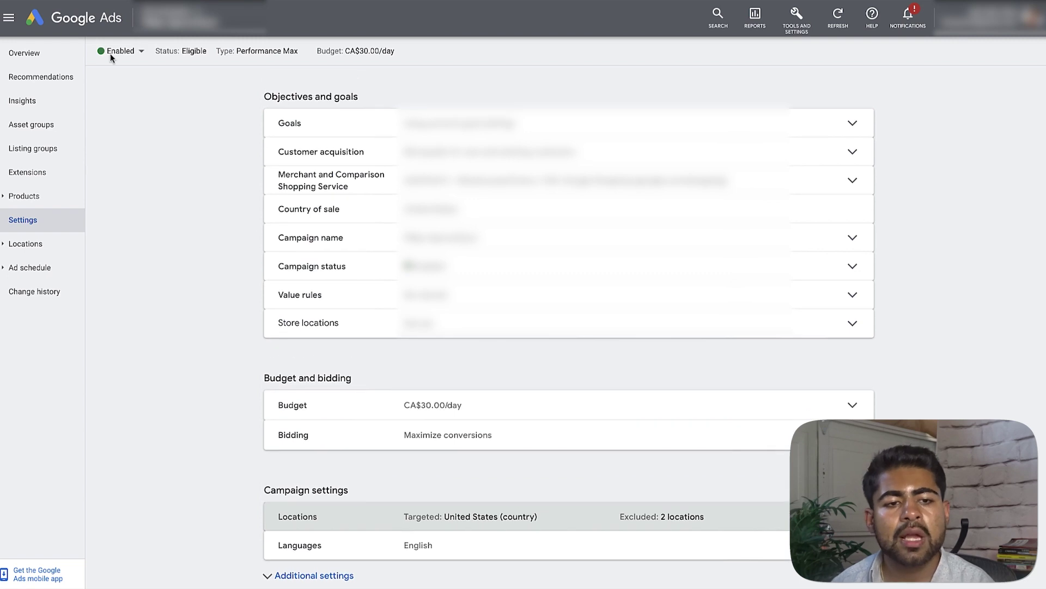
pyautogui.click(24, 52)
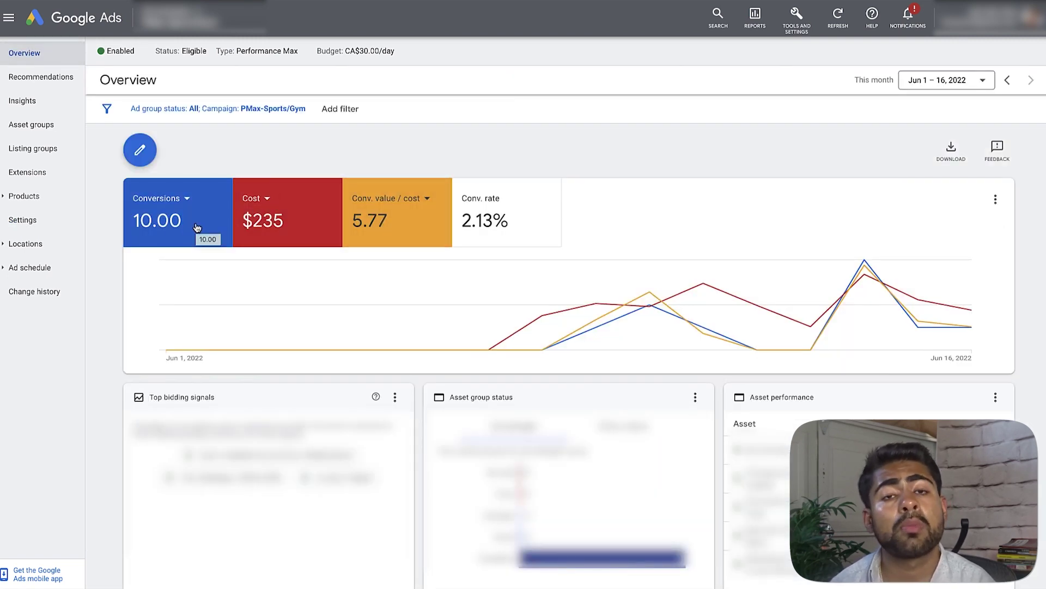
pyautogui.moveTo(223, 271)
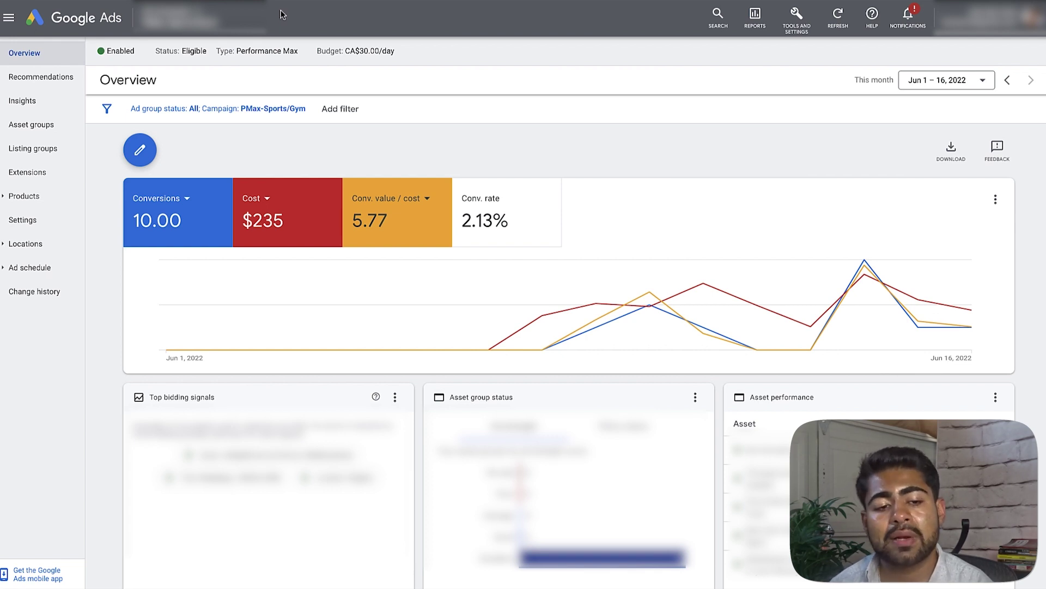
pyautogui.click(56, 215)
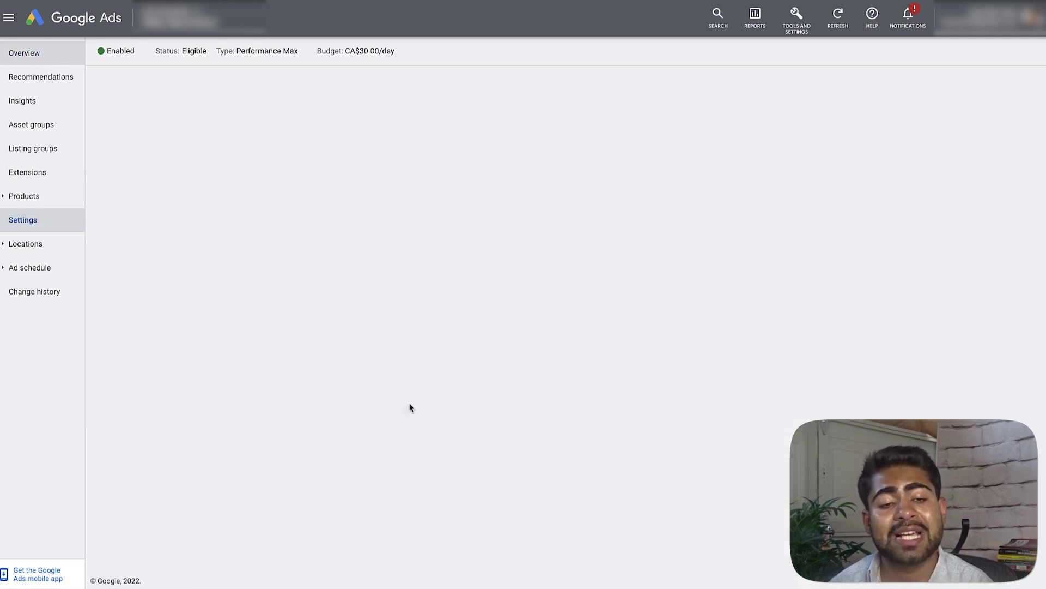